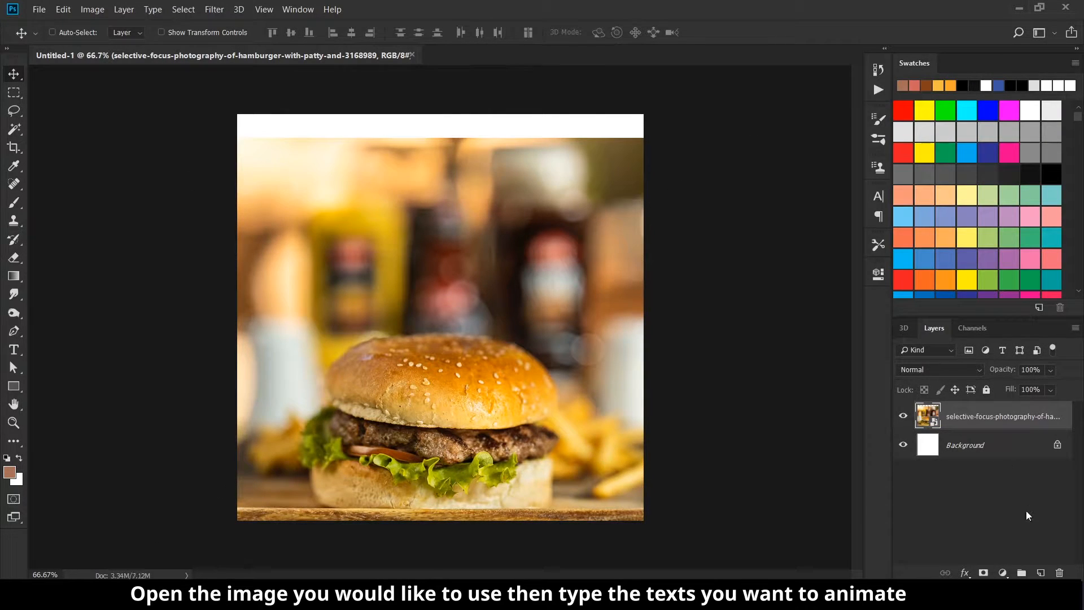
Select a full-width strip along the upper edge of the burger photo and copy it to a new layer.
left_click(15, 92)
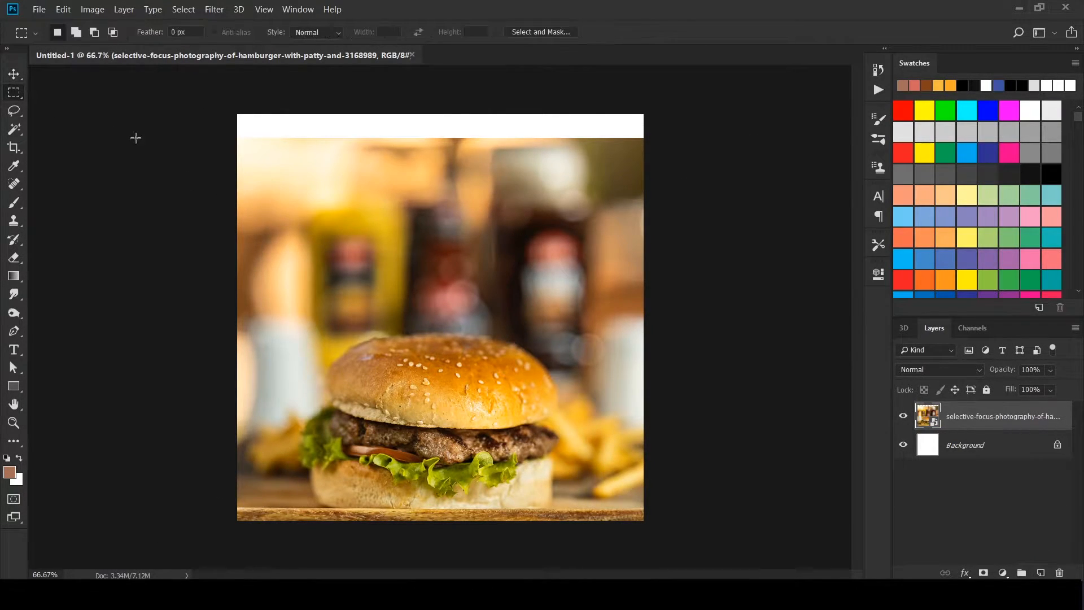
left_click_drag(235, 138, 644, 189)
right_click(559, 155)
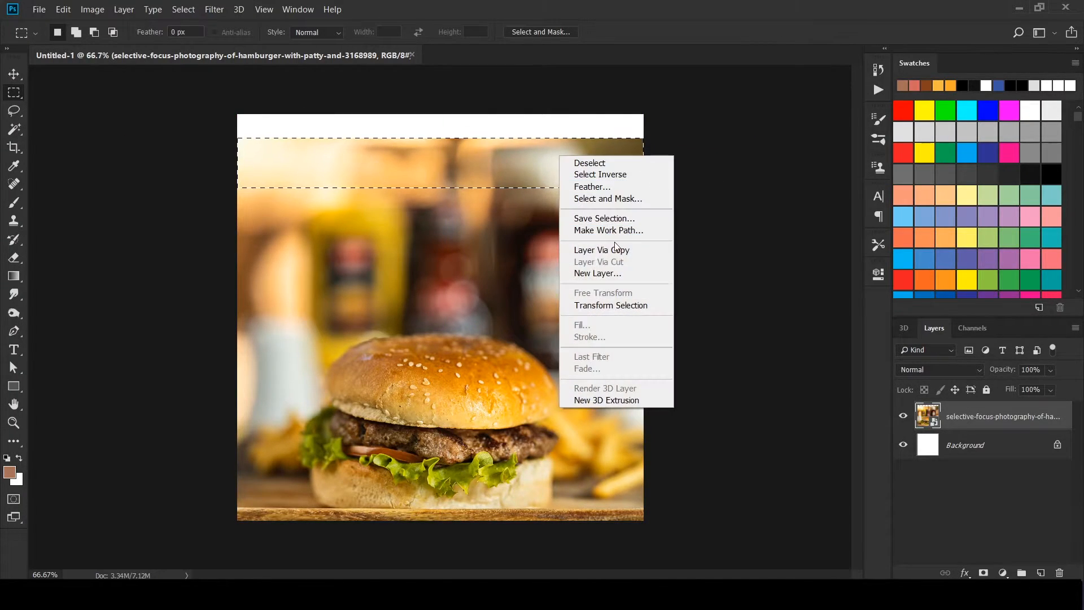
left_click(615, 252)
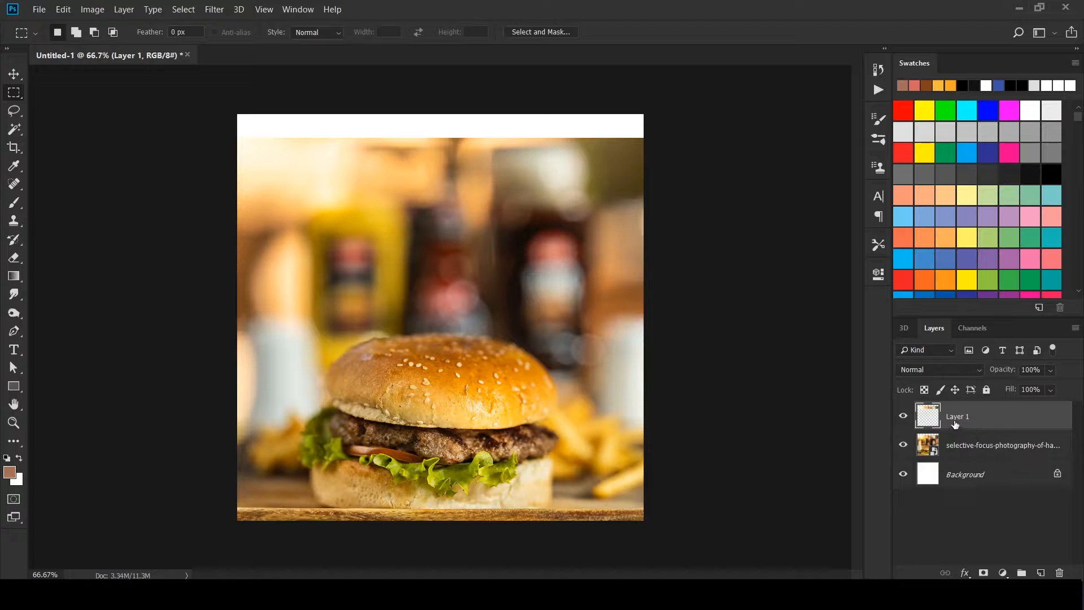
Stretch the copied strip upward to the canvas's upper edge so it covers the white gap, and apply the transform.
key("ctrl+t")
left_click_drag(440, 137, 440, 114)
left_click(638, 32)
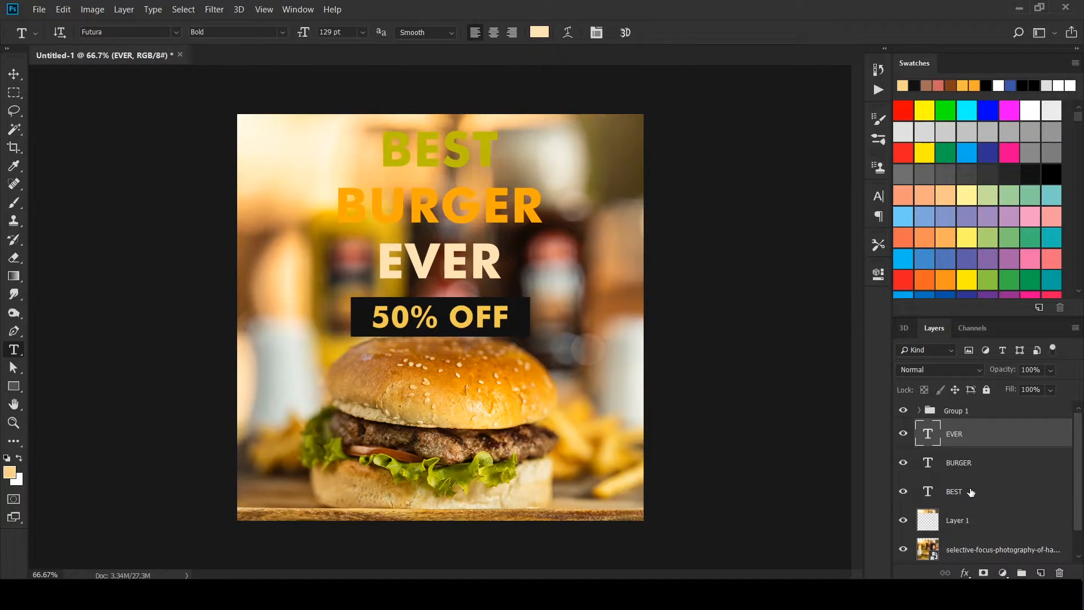
Add a new empty layer directly above Layer 1, beneath the text layers.
left_click(969, 416)
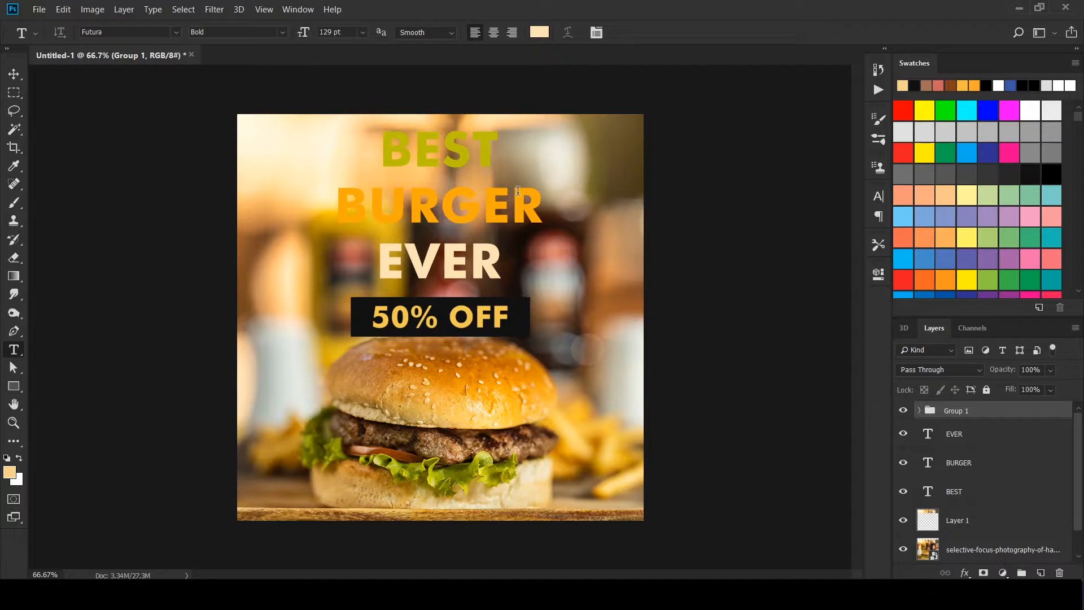
scroll(968, 525, "down", 1)
left_click(960, 513)
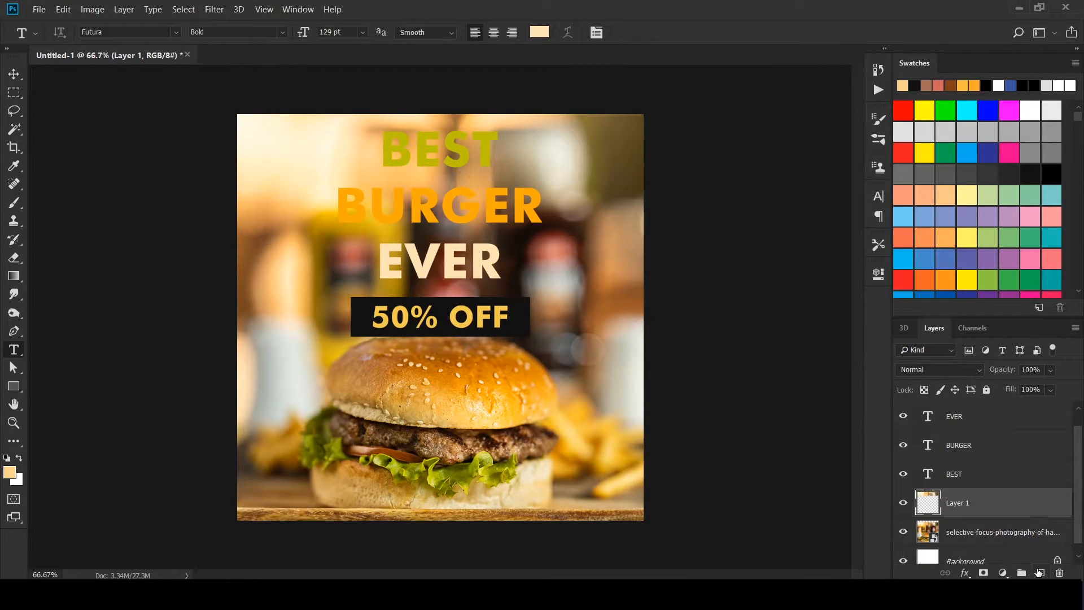
left_click(1041, 572)
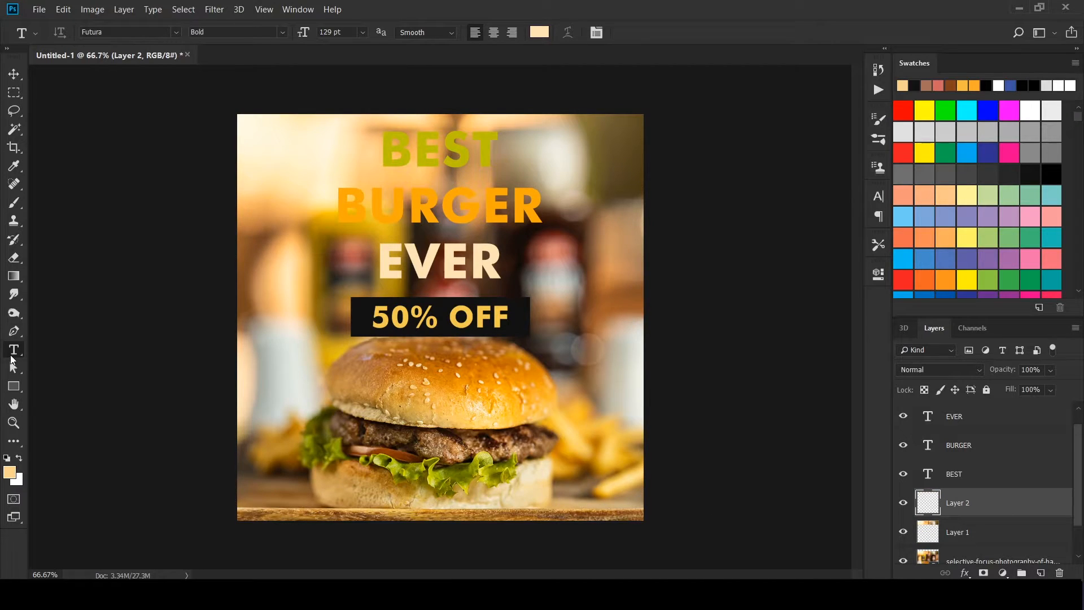
Draw a vertical black-to-transparent linear gradient on the new layer, from the canvas's upper edge down to the word EVER.
left_click(17, 274)
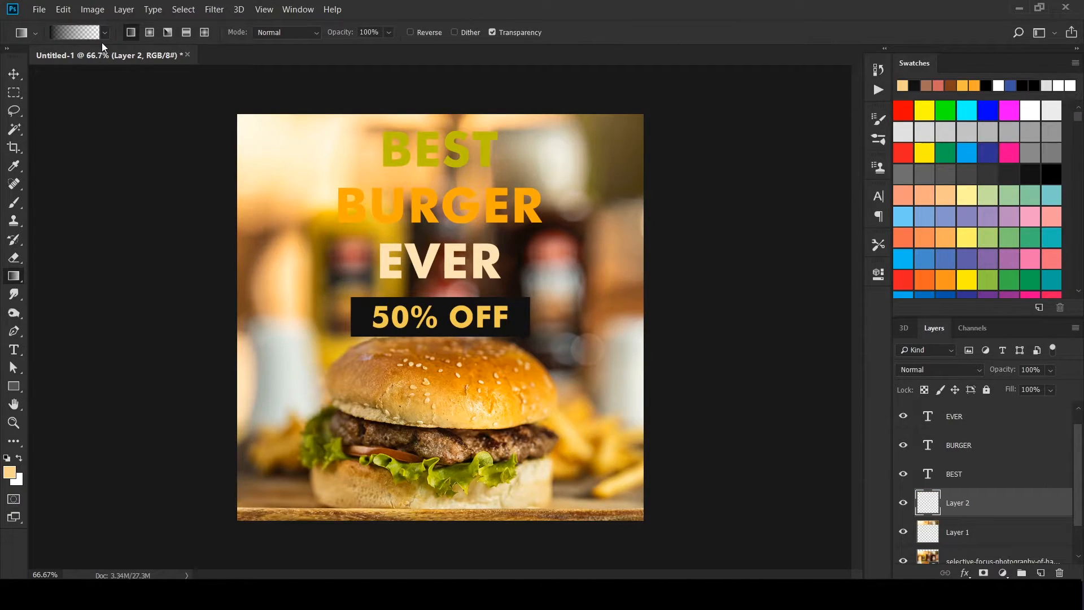
left_click(104, 32)
left_click(76, 34)
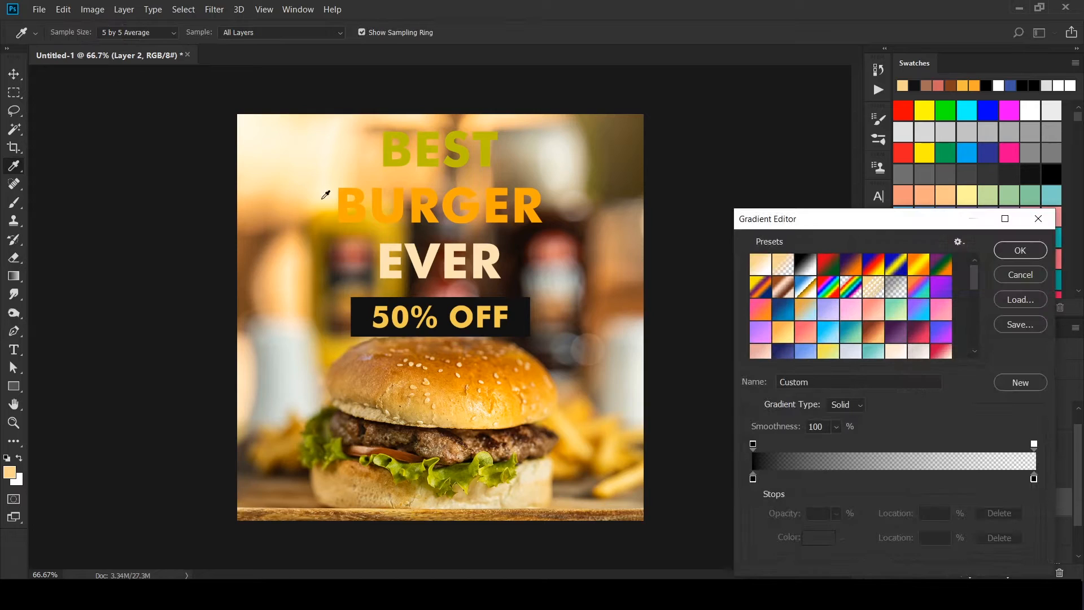
left_click(752, 478)
left_click(1035, 479)
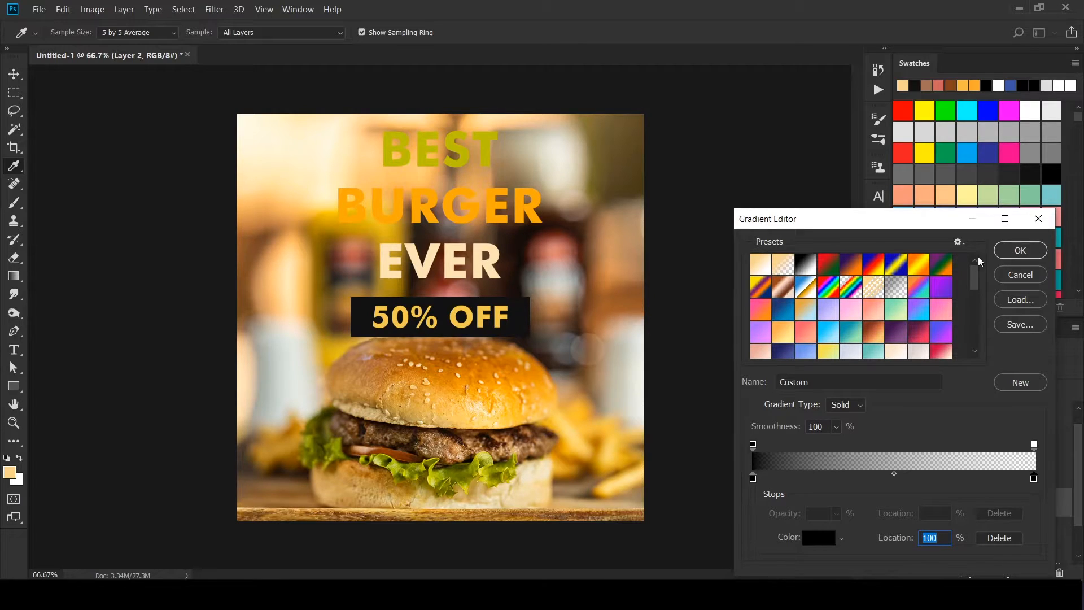
left_click(1020, 250)
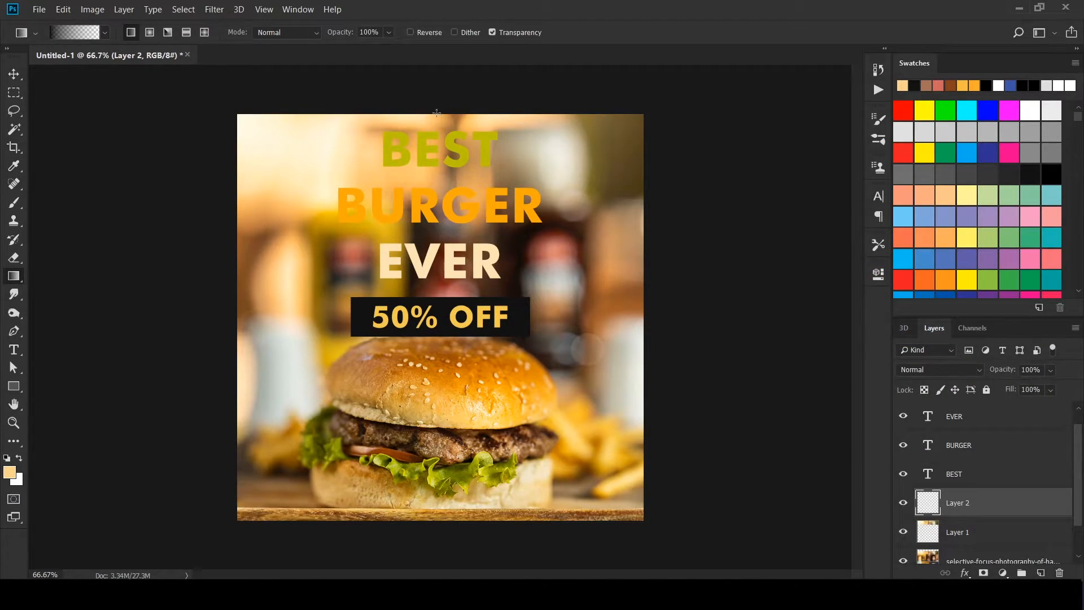
left_click_drag(446, 114, 450, 271)
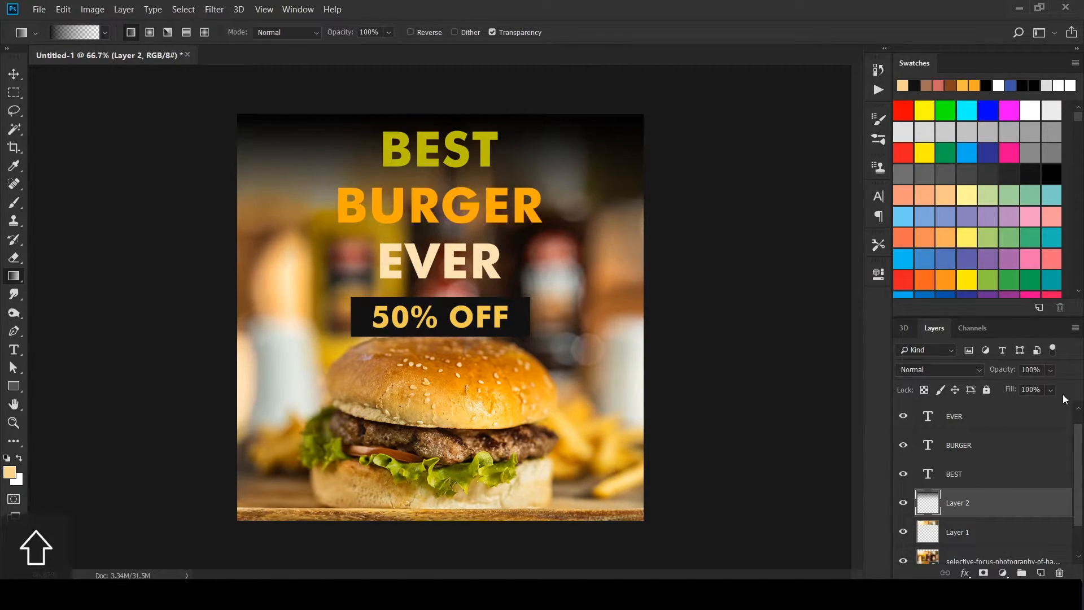
Reduce the gradient layer's opacity to 82%.
left_click(1051, 373)
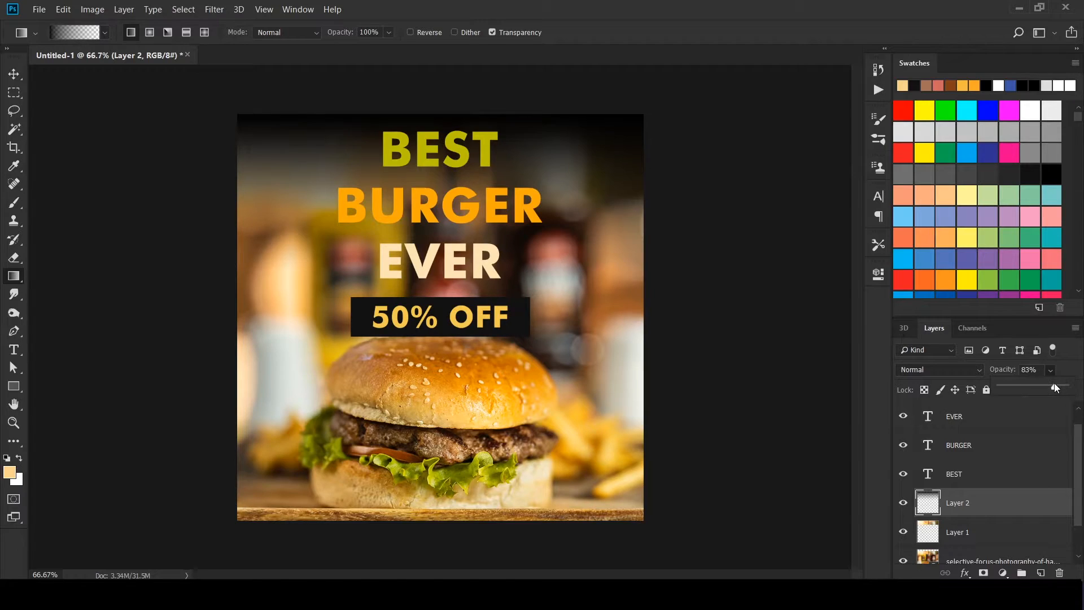
left_click_drag(1054, 384, 1051, 384)
left_click(1051, 371)
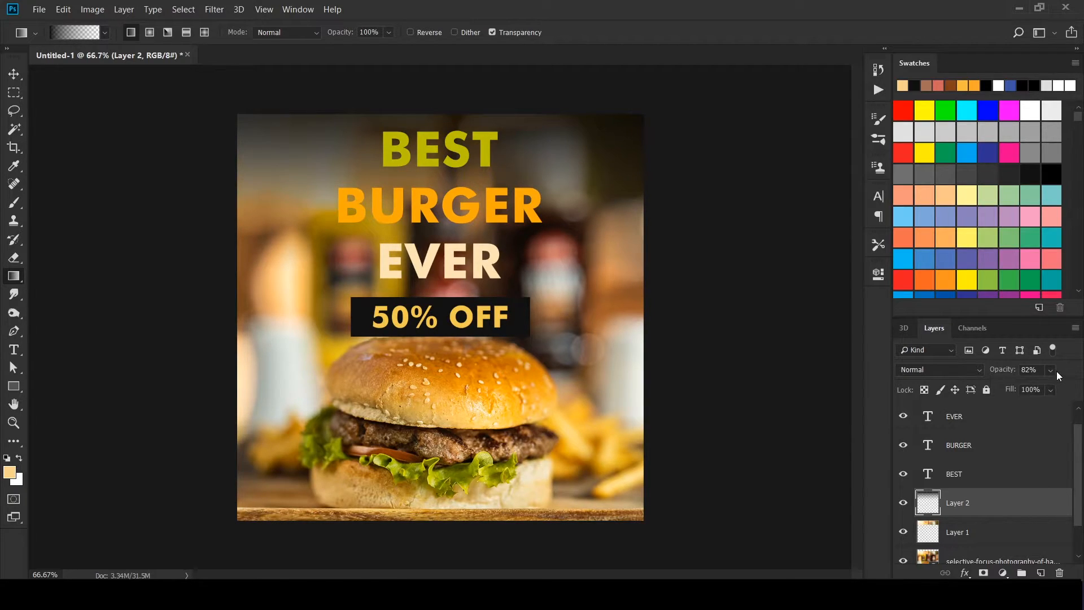
Merge Layer 1 with the hamburger photo layer, and select the gradient layer, Layer 2.
scroll(968, 508, "up", 1)
scroll(967, 515, "down", 2)
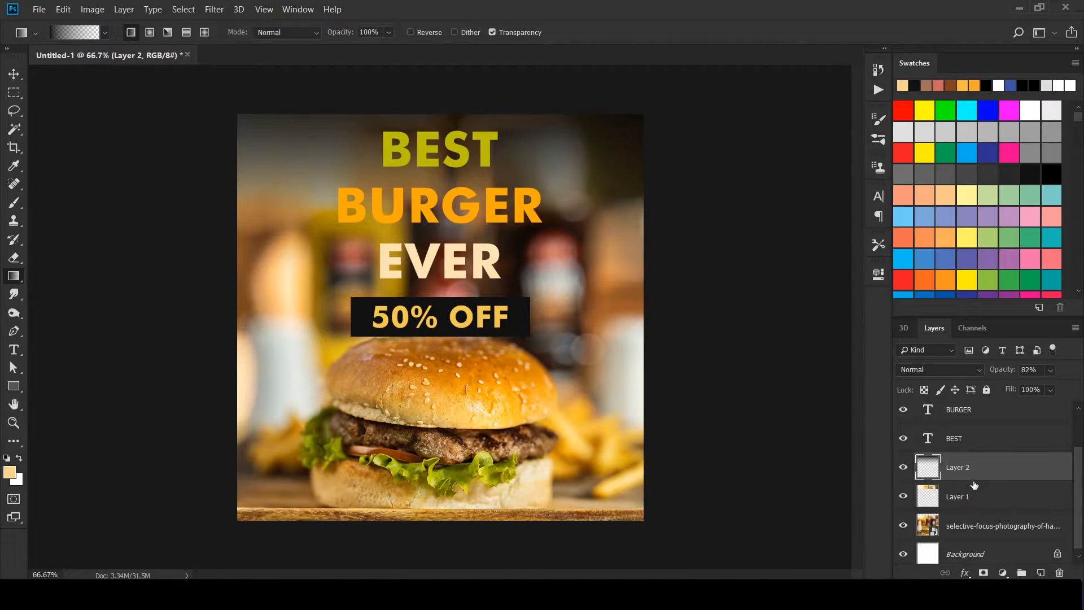
left_click(977, 498)
left_click(983, 534, "shift")
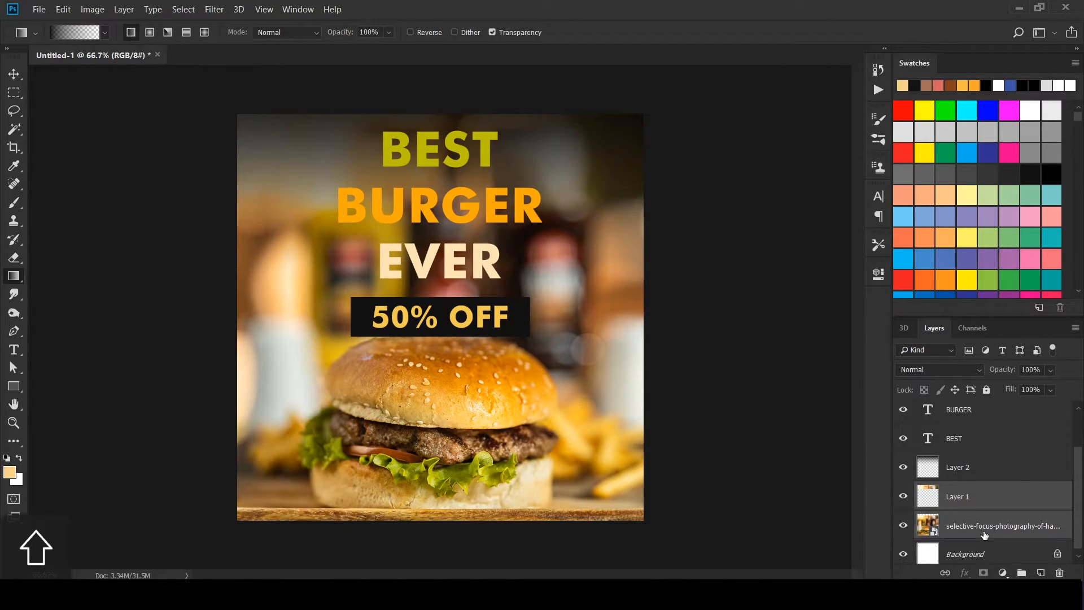
key("ctrl+e")
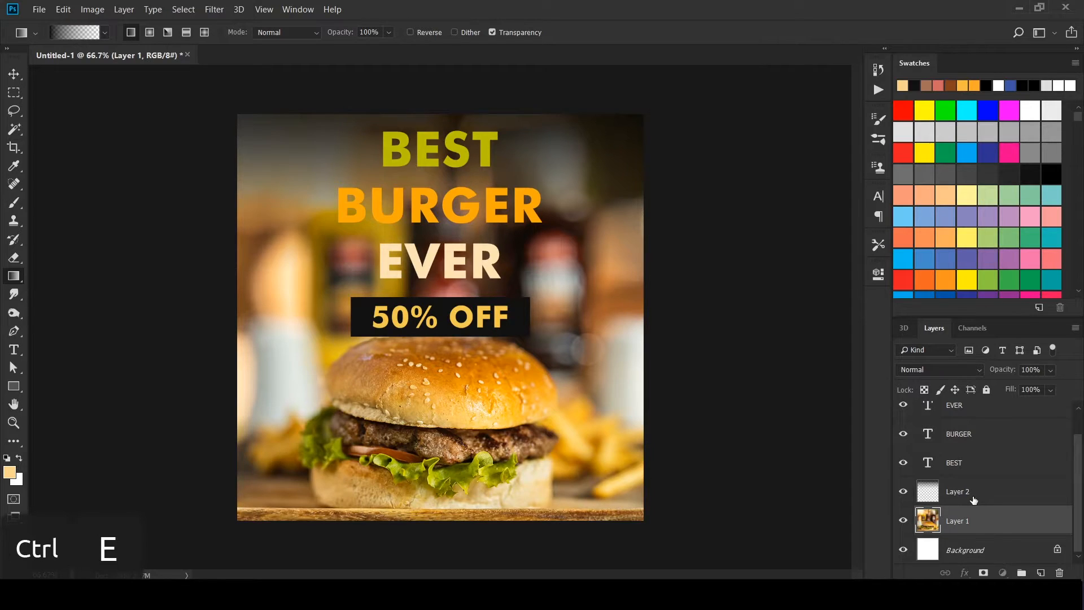
left_click(968, 491)
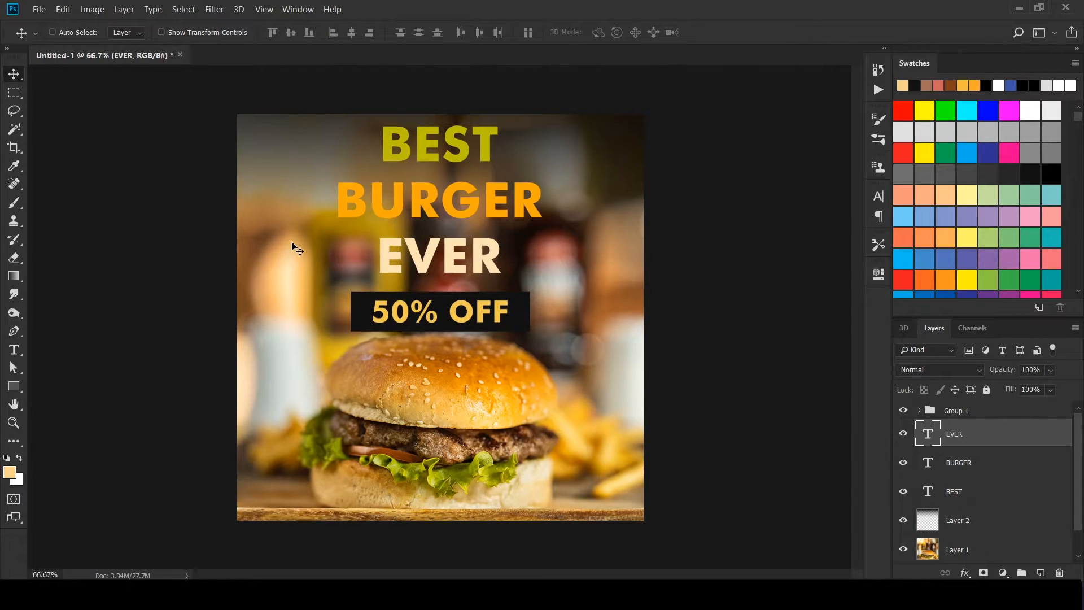
Show the Timeline and create a frame animation.
left_click(286, 10)
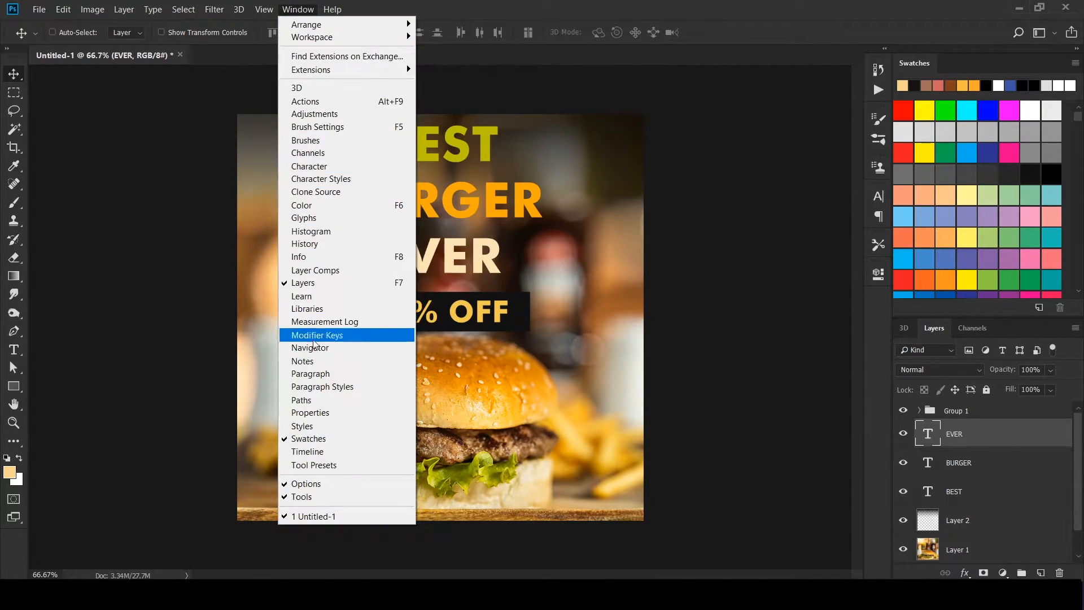
left_click(319, 455)
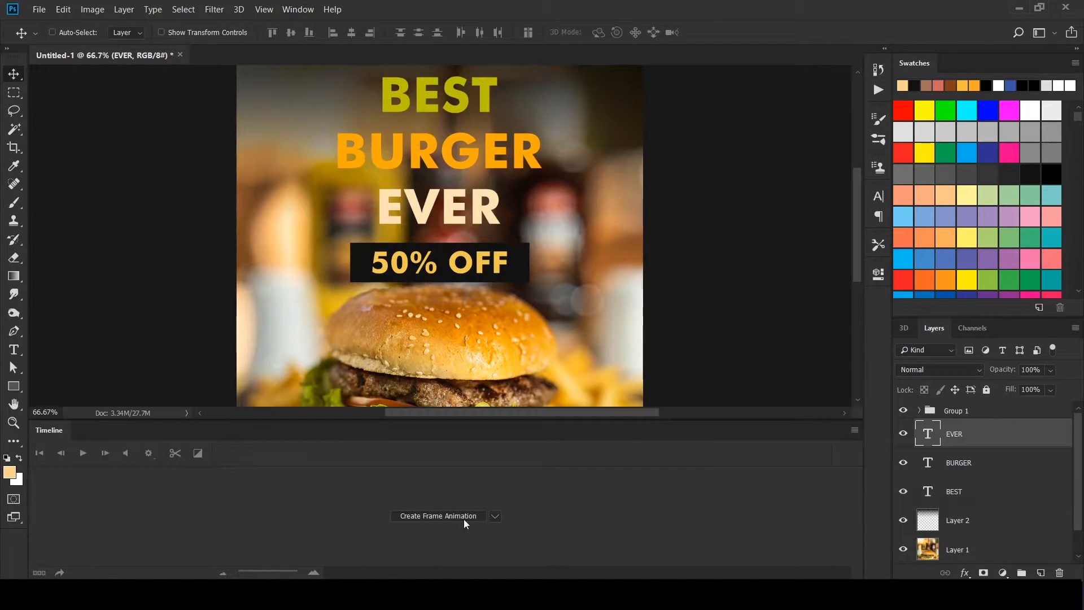
left_click(495, 516)
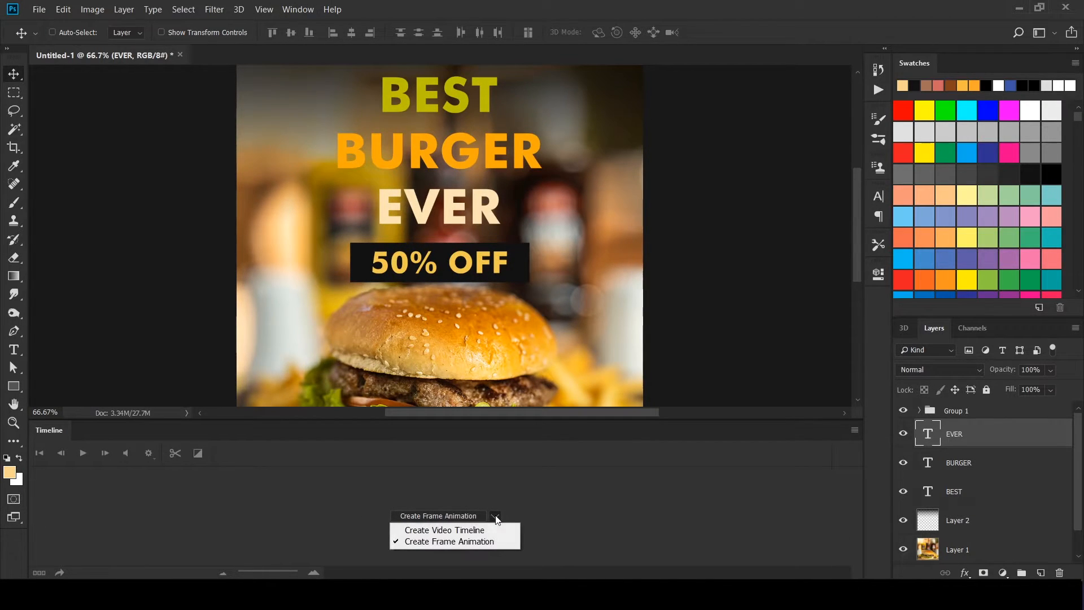
left_click(459, 544)
left_click(433, 516)
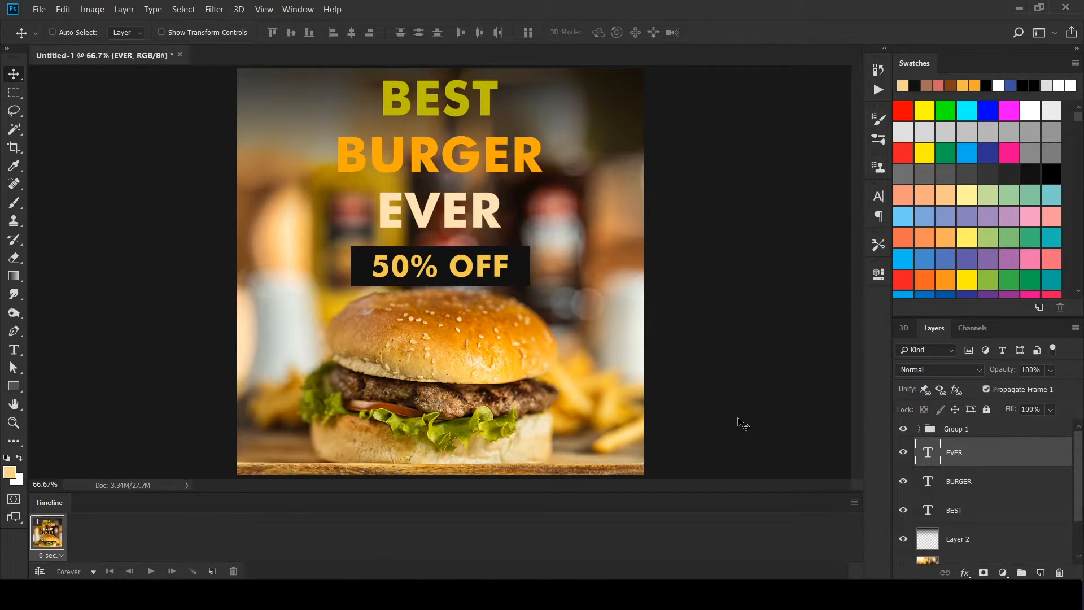
Merge the gradient layer with the burger photo layer and delete the white Background layer.
left_click(959, 538)
scroll(961, 542, "down", 1)
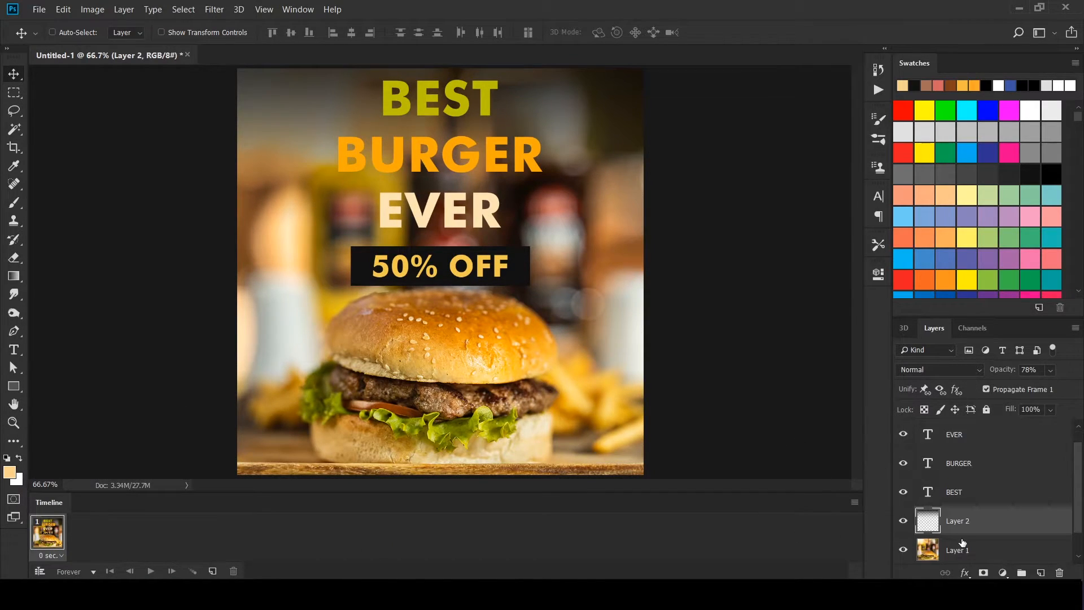
left_click(963, 555, "ctrl")
key("ctrl+e")
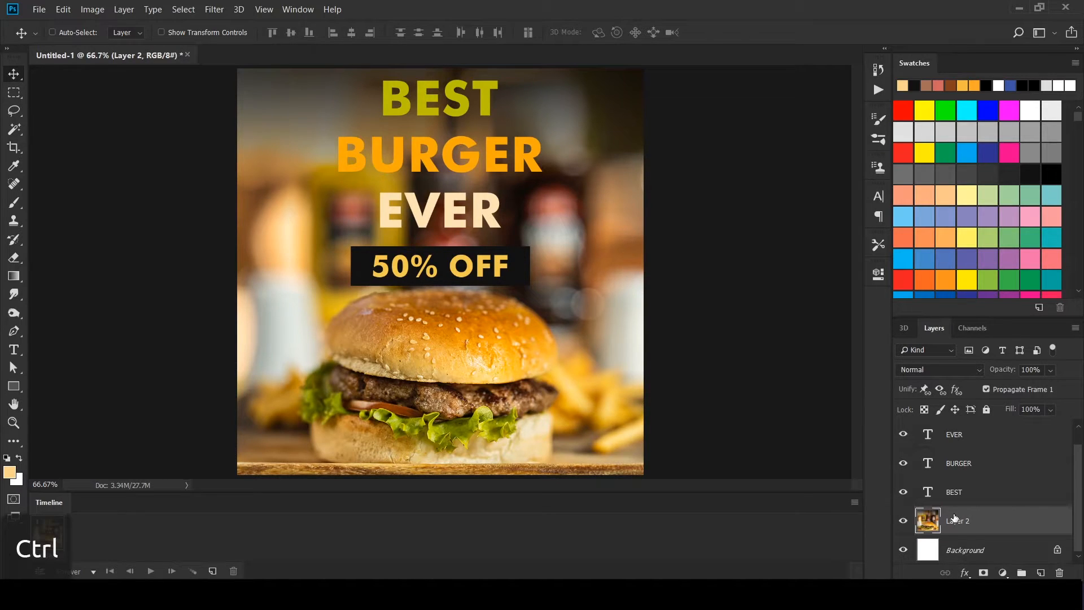
left_click(960, 551)
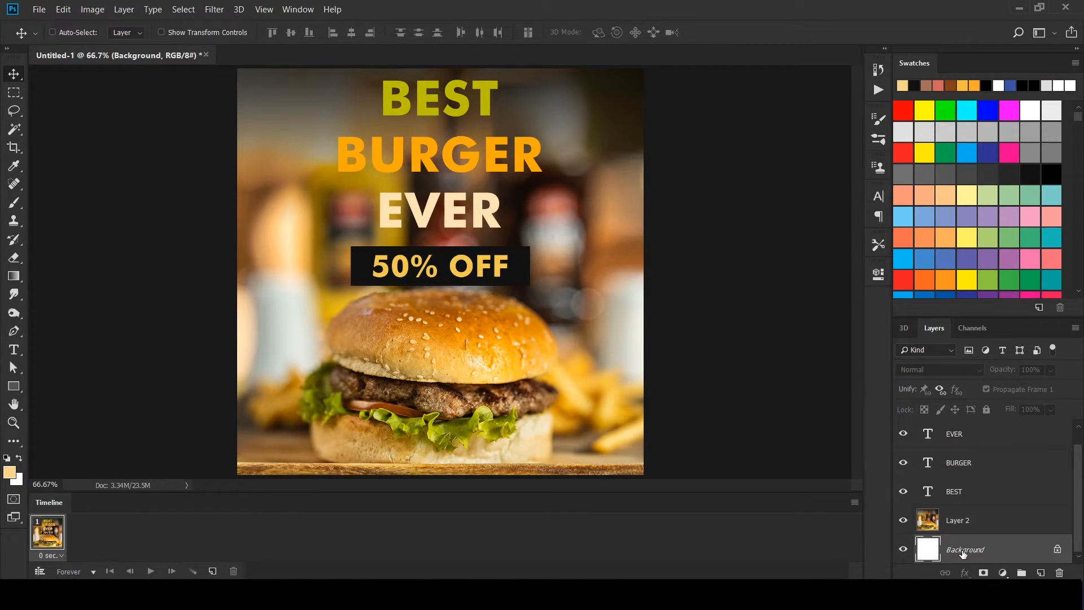
key("Delete")
Merge Group 1, which holds the 50% OFF label, into a single layer.
left_click(963, 434)
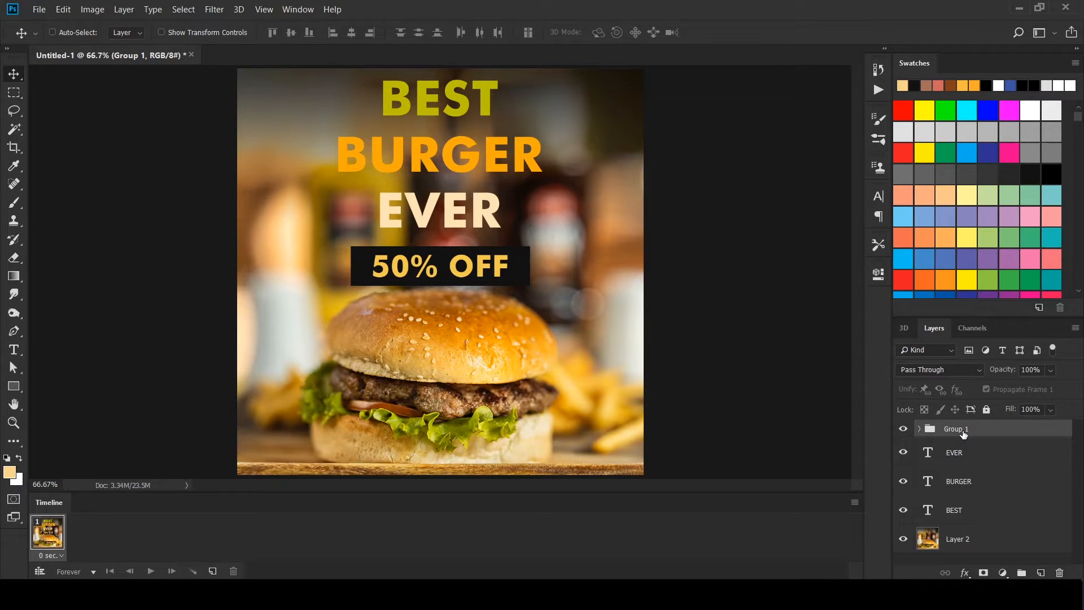
right_click(963, 432)
key("Escape")
key("ctrl+e")
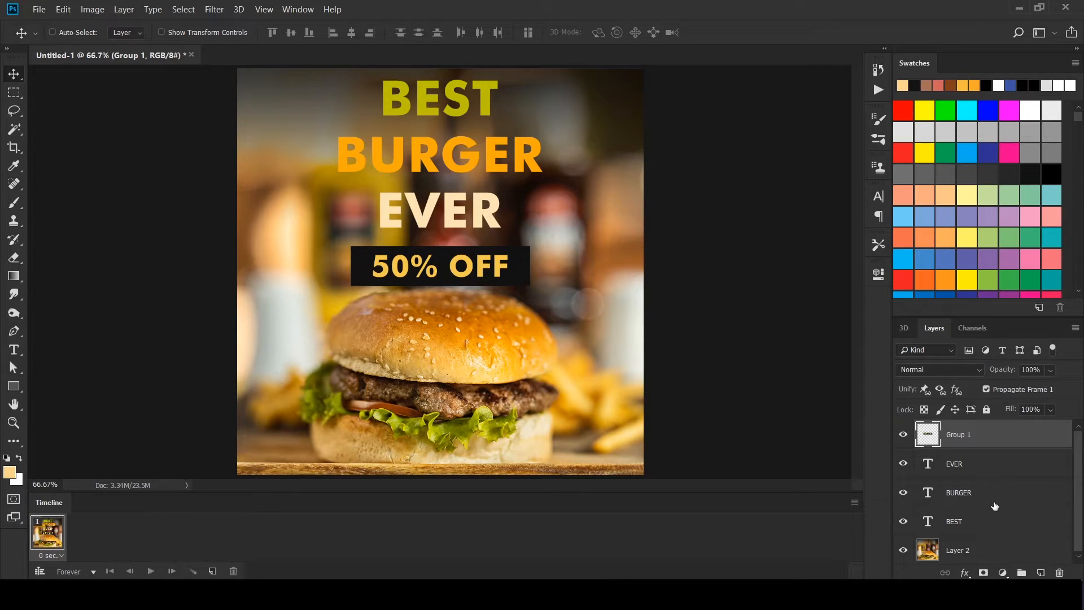
Set the opacity of the Group 1, EVER, BURGER and BEST layers to 0% in the first frame.
left_click(962, 522, "shift")
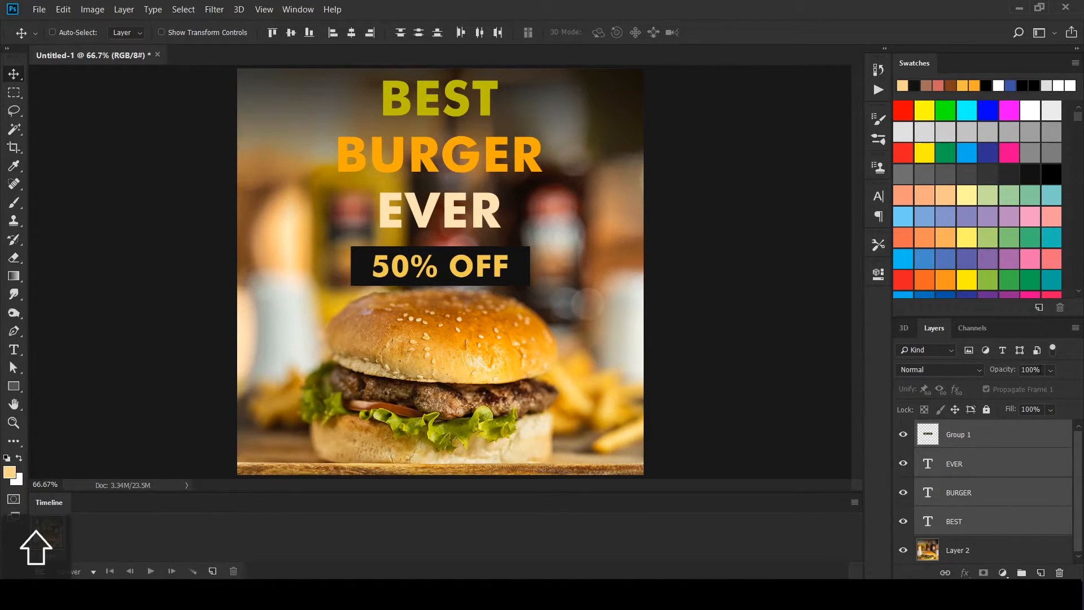
left_click_drag(1041, 370, 1007, 372)
type("0")
key("Return")
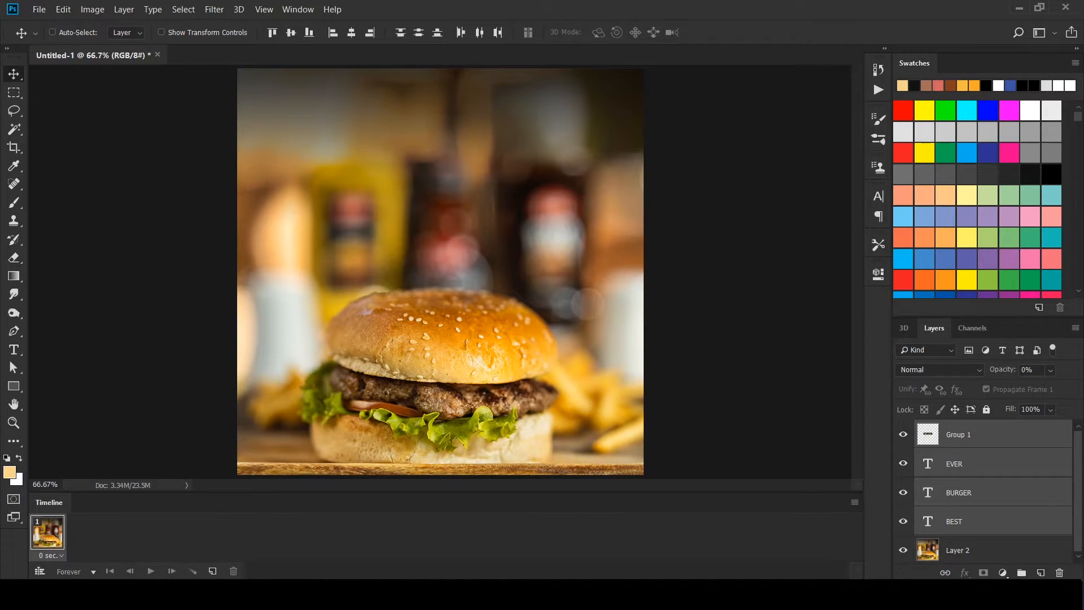
Add a second animation frame and set the BEST text layer's opacity to 100% in it.
left_click(209, 572)
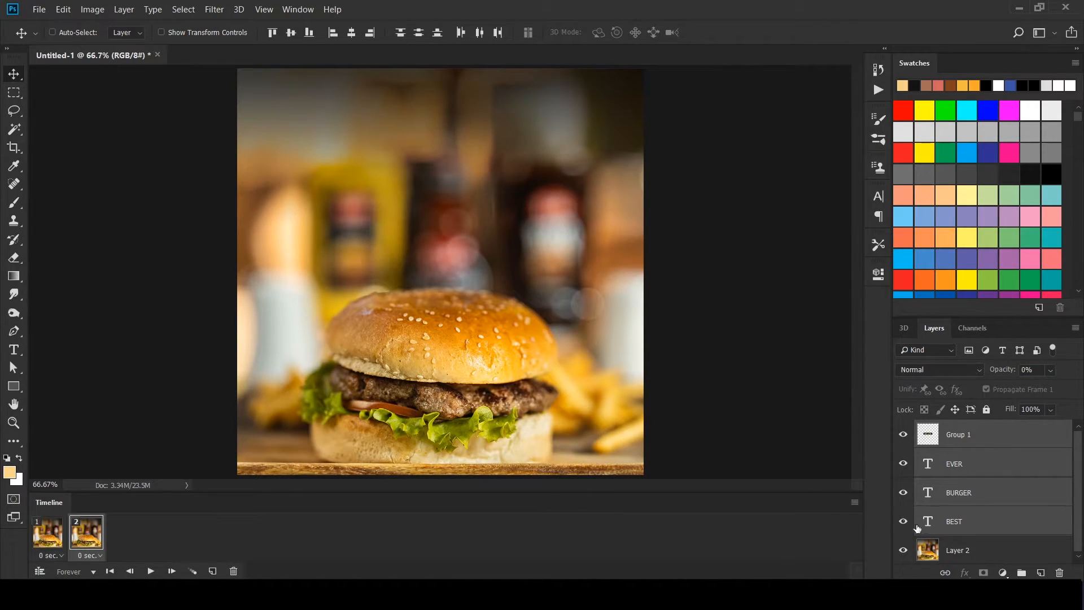
left_click(937, 525)
key("0")
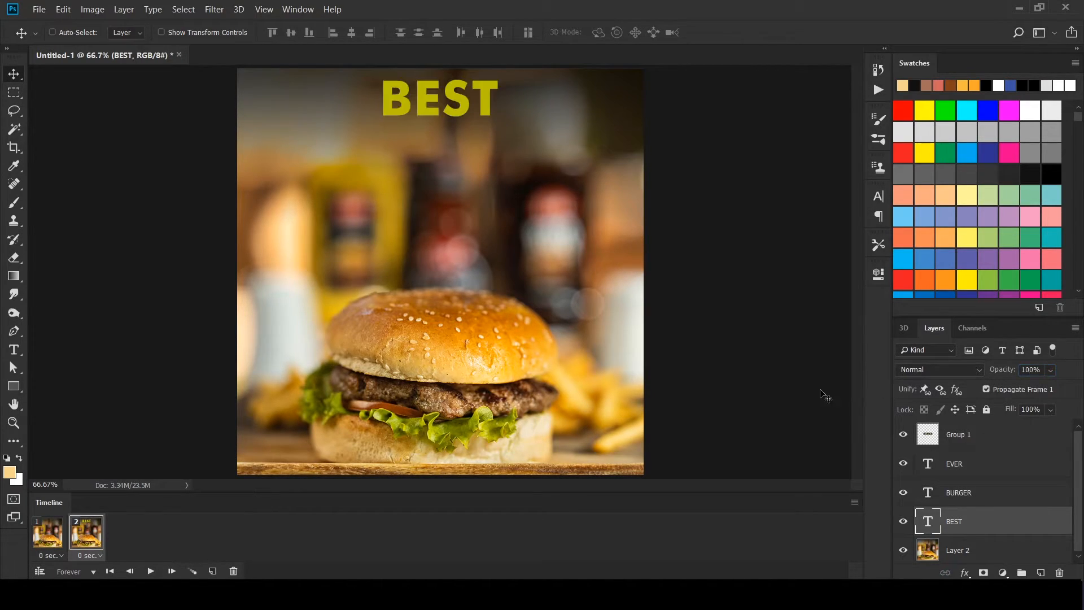
Add a third animation frame and set the BURGER text layer's opacity to 100% in it.
left_click(212, 571)
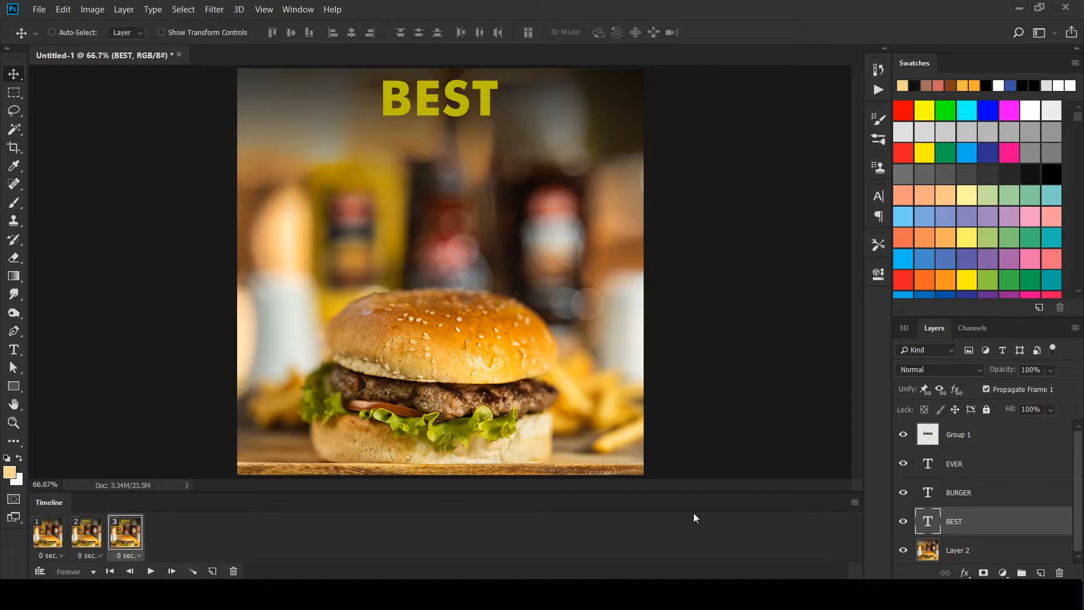
left_click(956, 493)
left_click(1033, 369)
type("100")
key("Return")
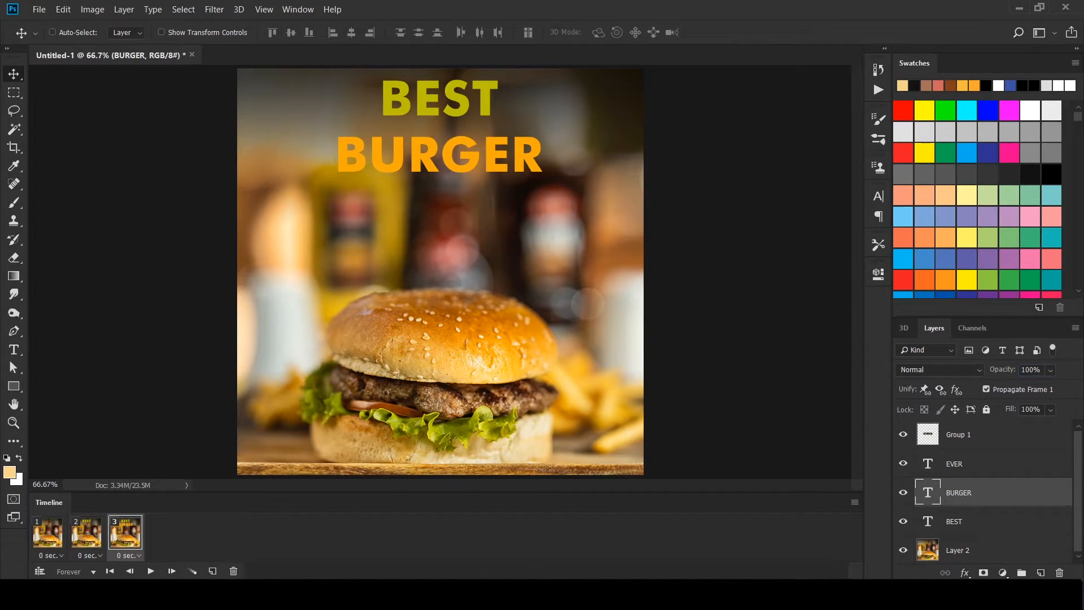
Add a fourth animation frame and set the EVER text layer's opacity to 100% in it.
left_click(213, 571)
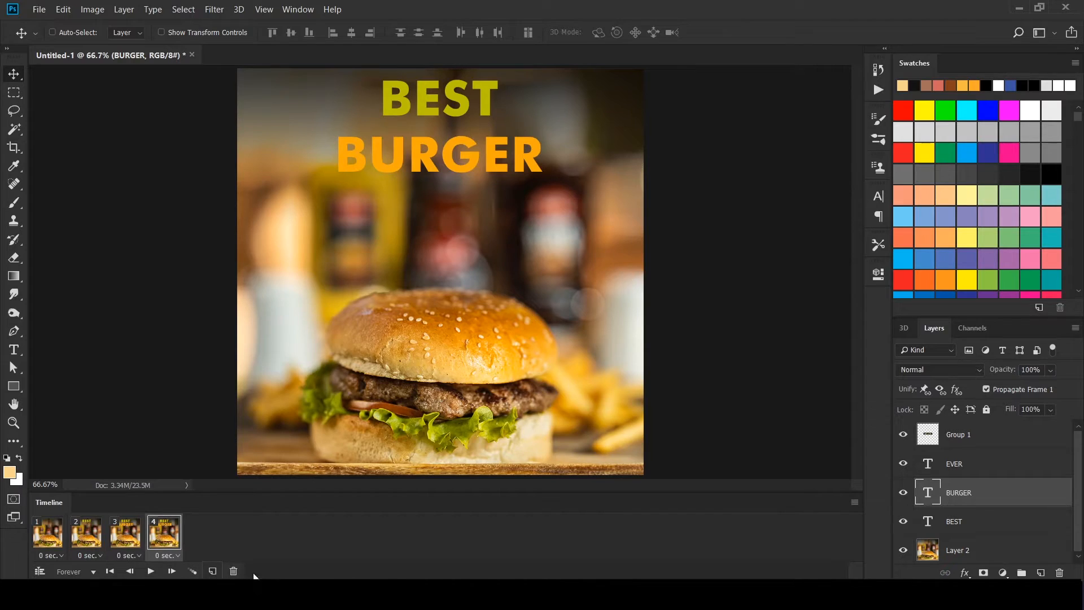
left_click(988, 474)
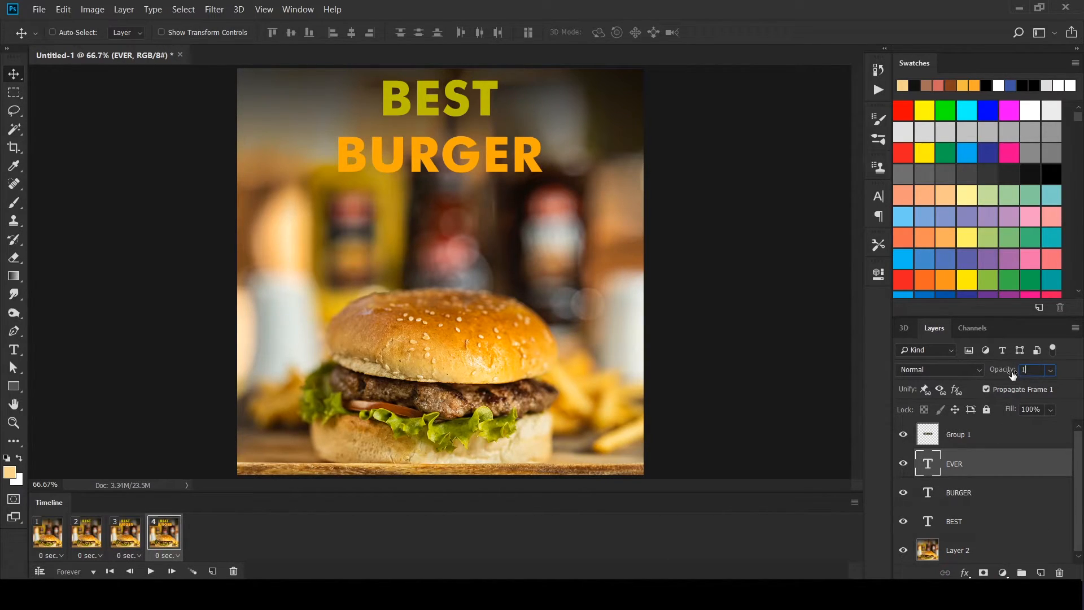
type("100")
key("Return")
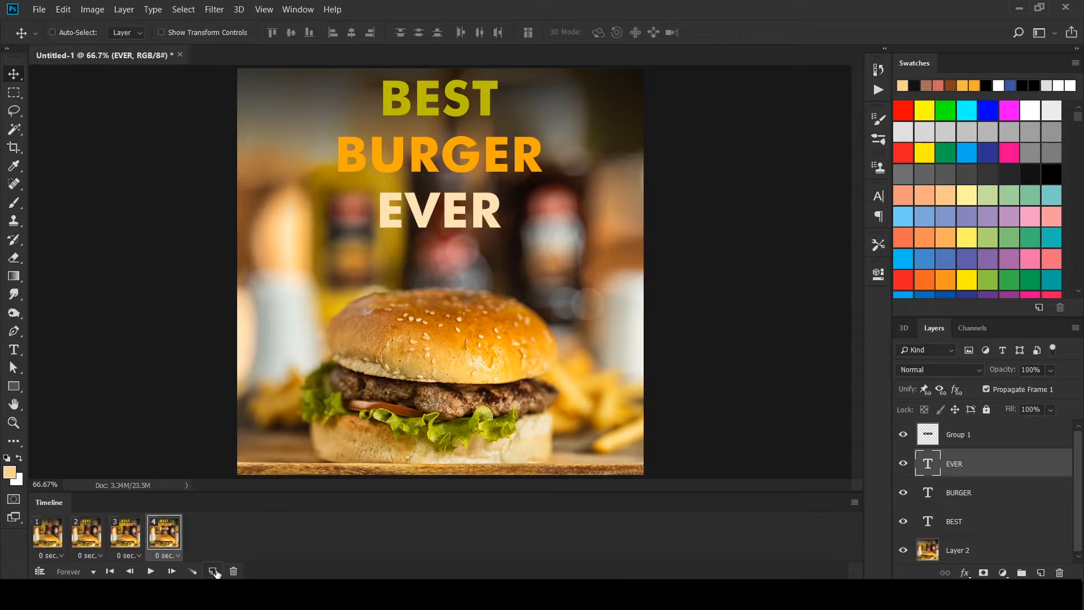
Add a fifth animation frame and set the Group 1 layer's opacity to 100% in it.
left_click(212, 572)
left_click(938, 434)
left_click(1000, 370)
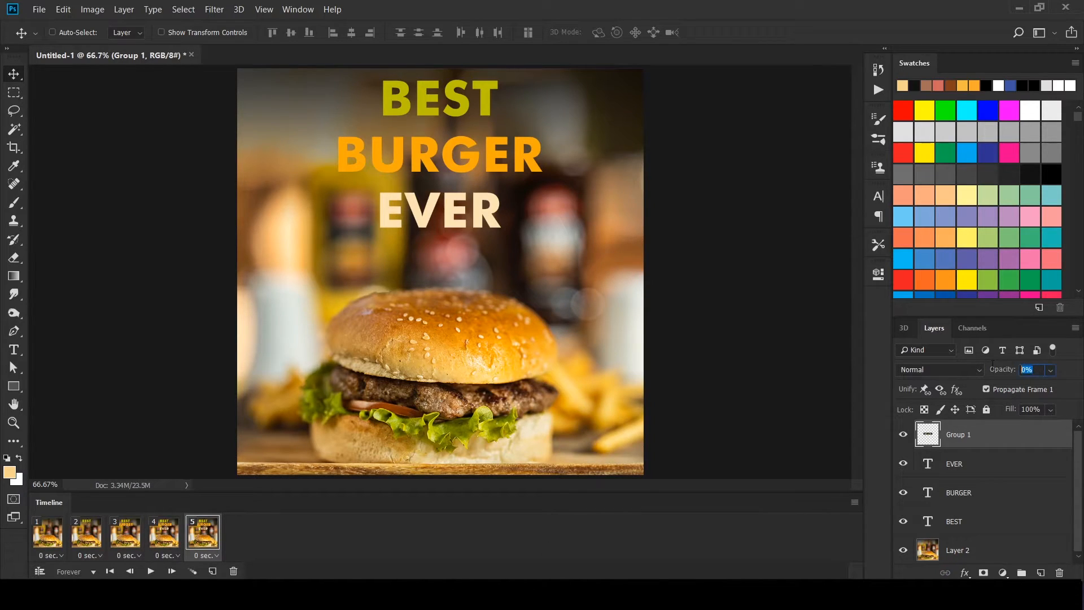
type("100")
key("Return")
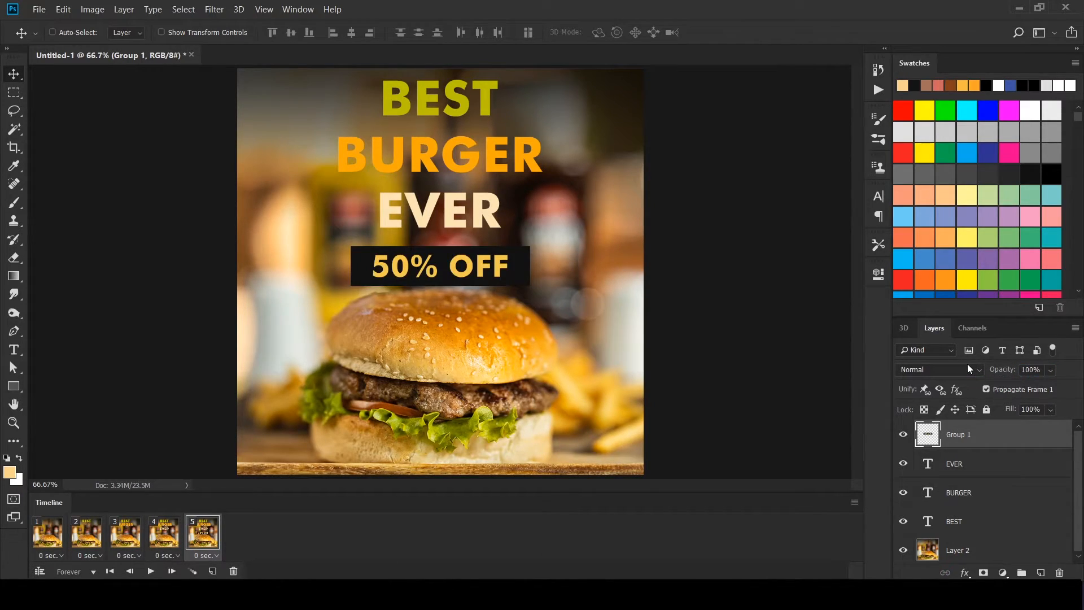
Add a sixth animation frame and set the Group 1 layer's opacity to 0% in it.
left_click(213, 571)
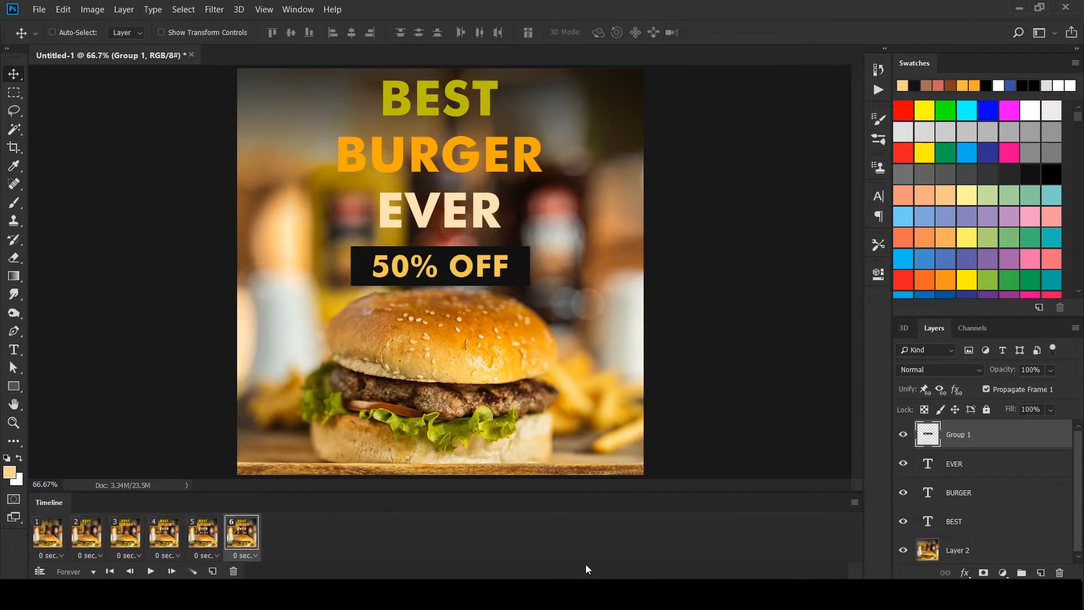
left_click(1041, 372)
type("1")
key("BackSpace")
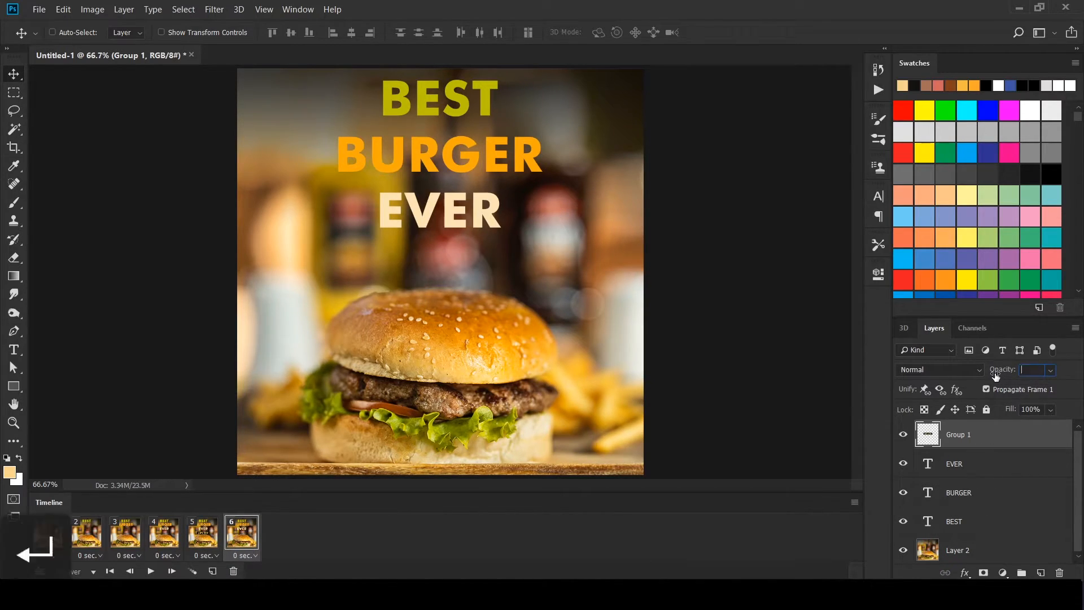
type("0")
key("Return")
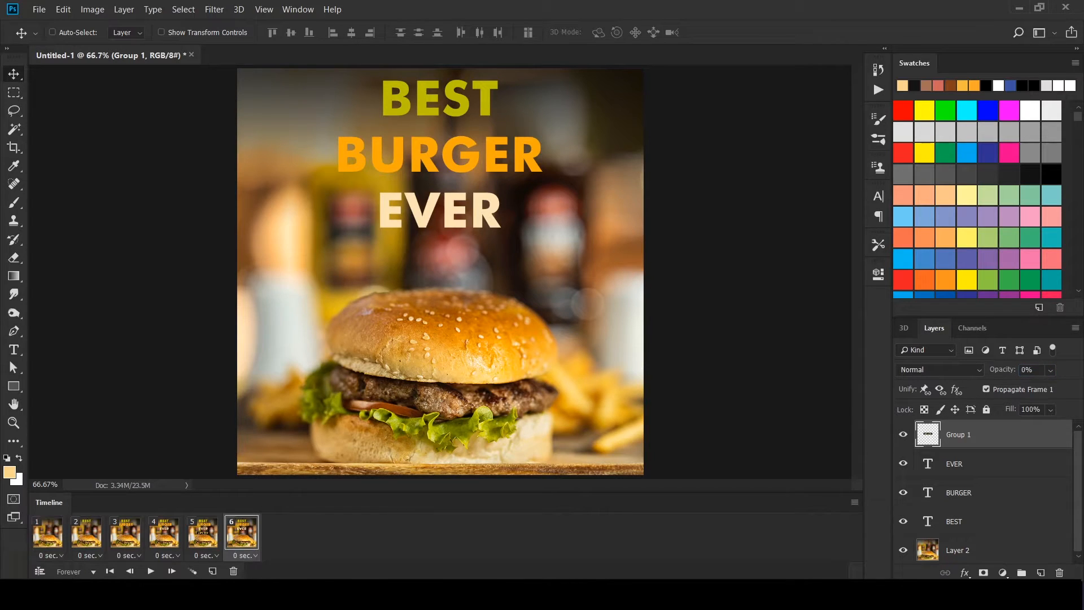
Add a seventh animation frame and set the EVER text layer's opacity to 0% in it.
left_click(212, 571)
left_click(968, 469)
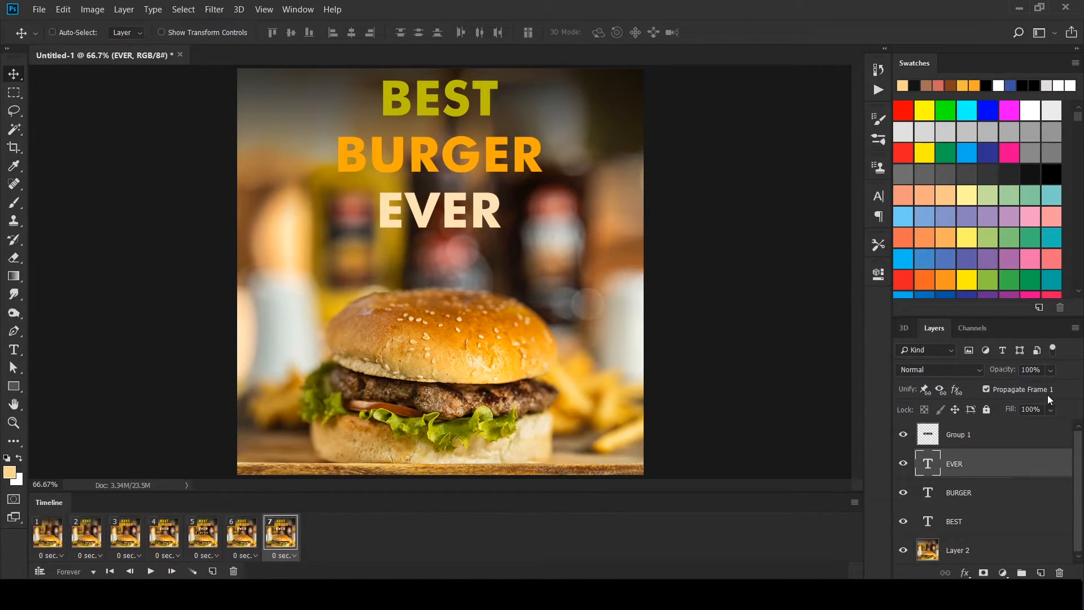
left_click(1000, 369)
type("0")
key("Return")
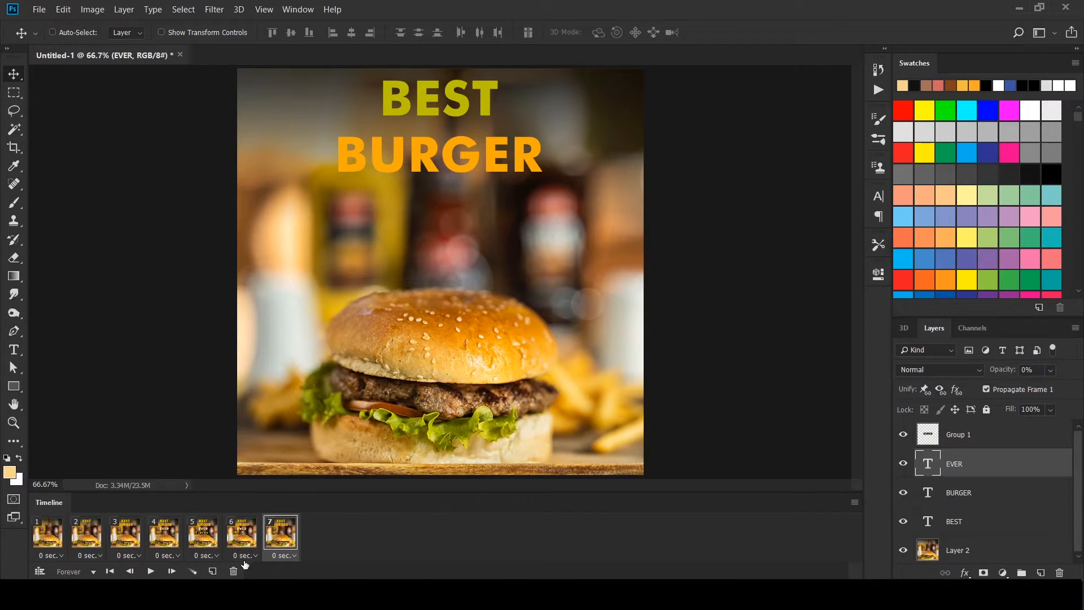
Add an eighth animation frame and set the BURGER text layer's opacity to 0% in it.
left_click(212, 571)
left_click(996, 489)
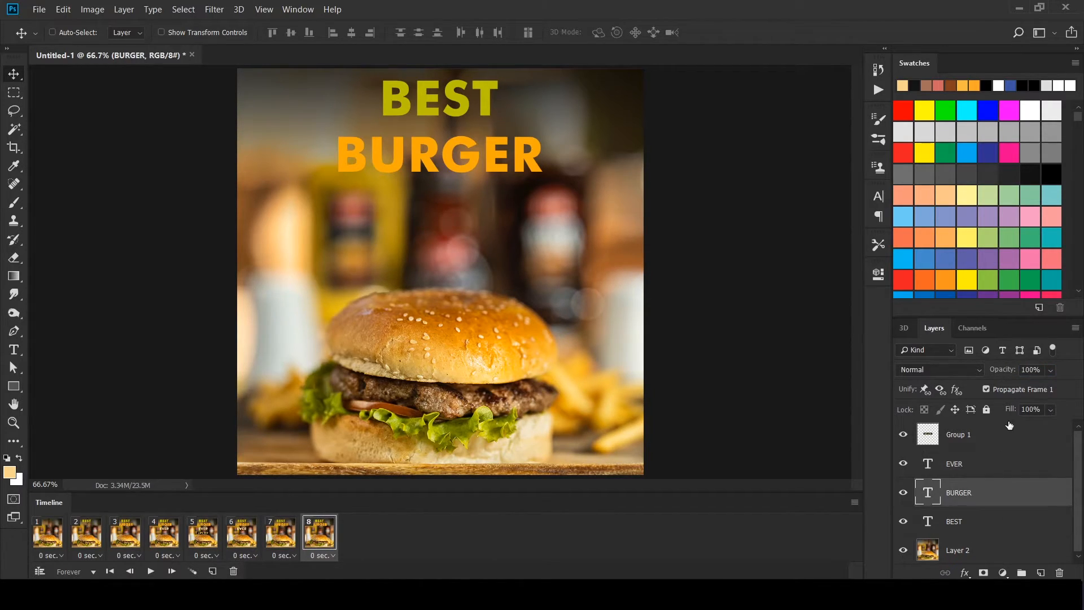
left_click(989, 375)
type("0")
key("Return")
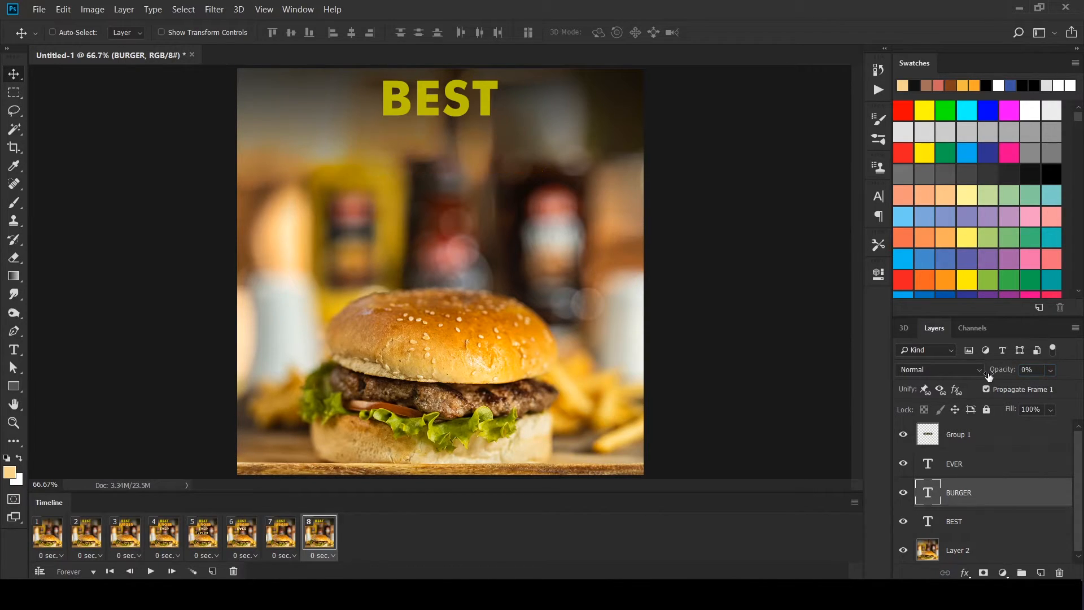
Add a ninth animation frame and set the BEST text layer's opacity to 0% in it.
left_click(212, 570)
left_click(985, 520)
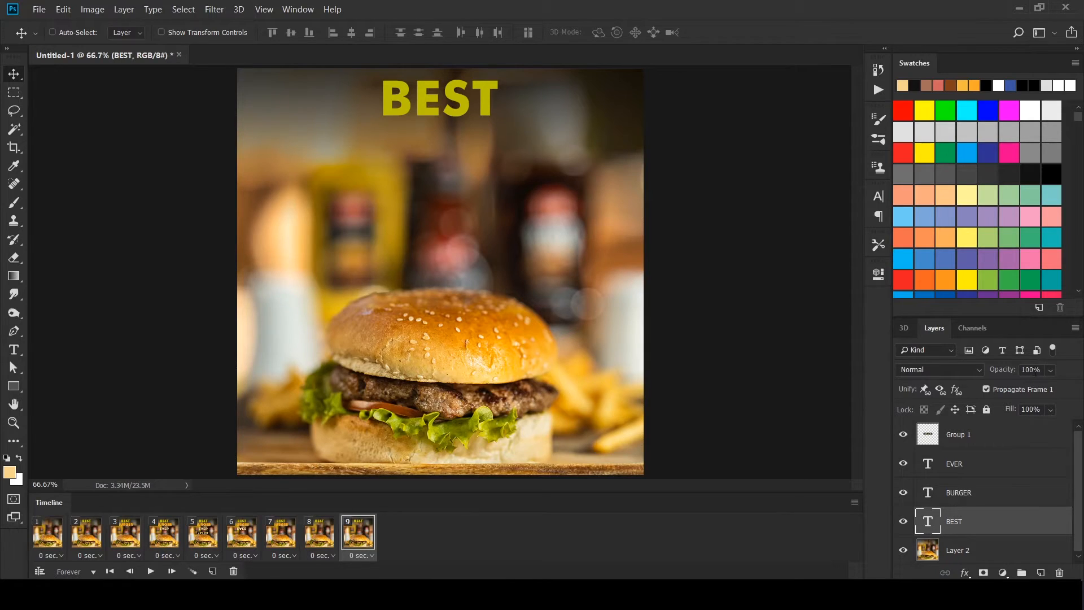
left_click_drag(1039, 370, 994, 373)
type("0")
key("Return")
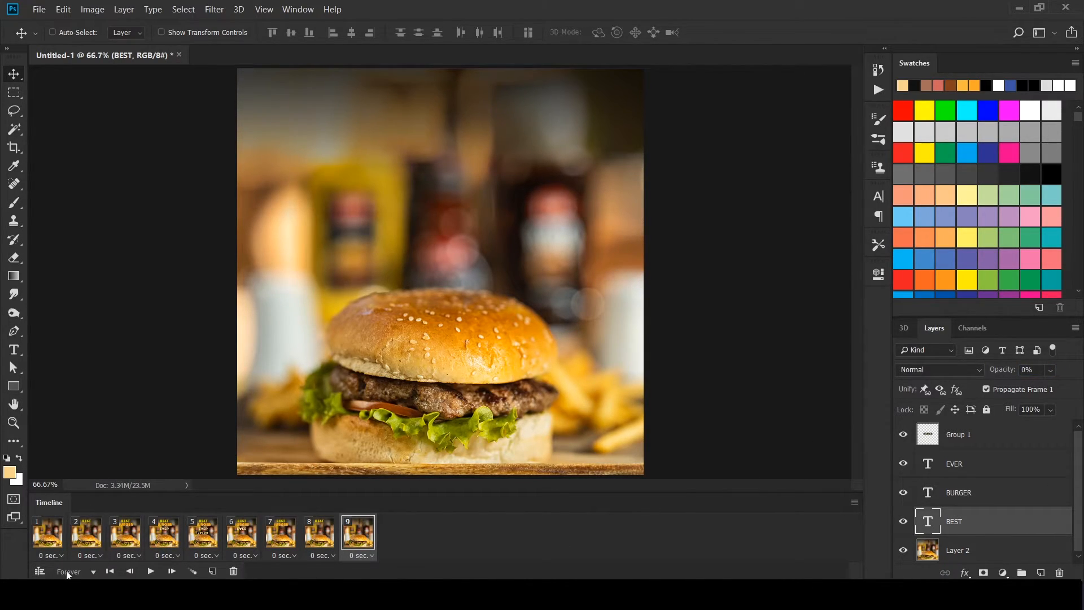
Select all nine animation frames and set their delay to 0.2 seconds.
left_click(93, 571)
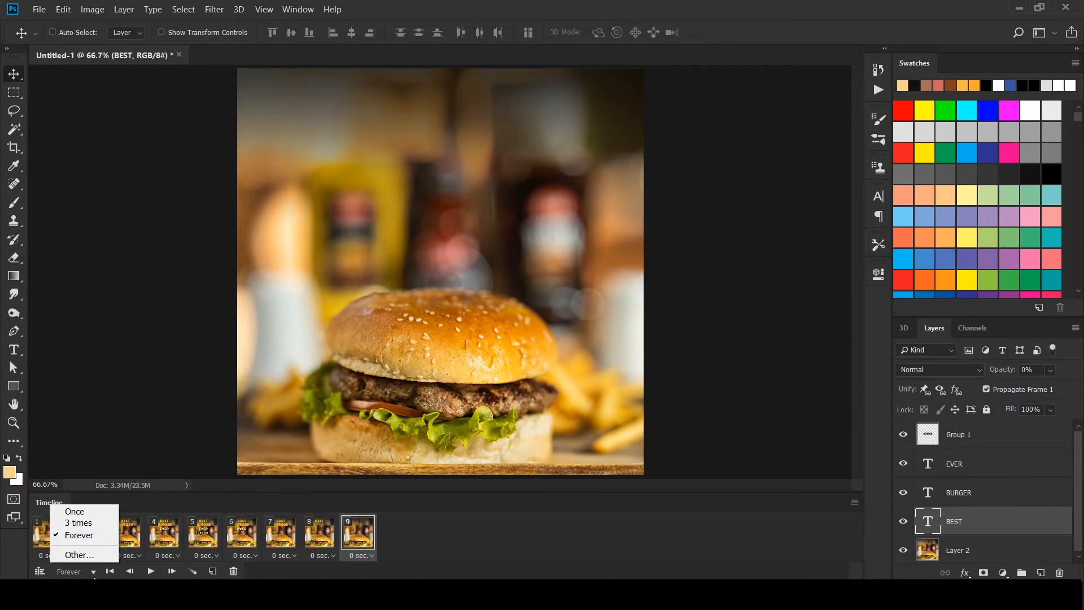
left_click(94, 577)
left_click(54, 545)
left_click(356, 546, "shift")
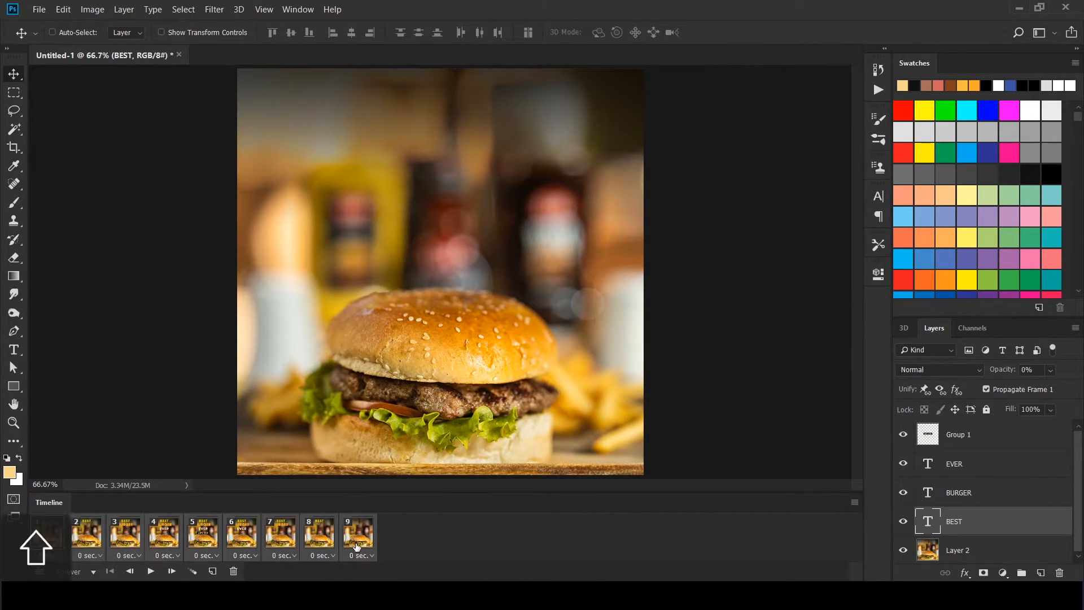
left_click(371, 554)
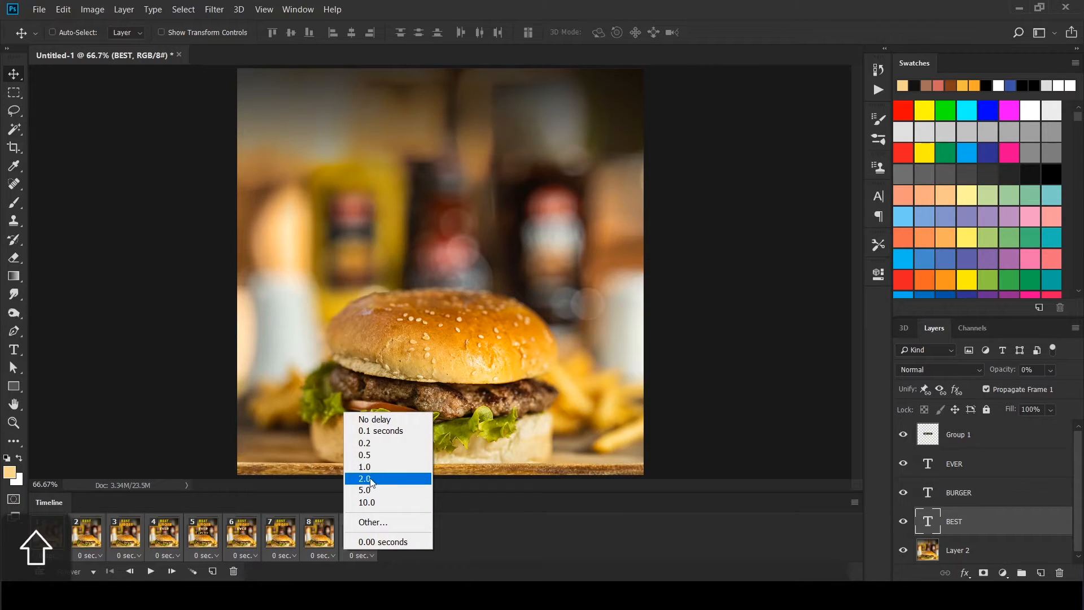
left_click(371, 443)
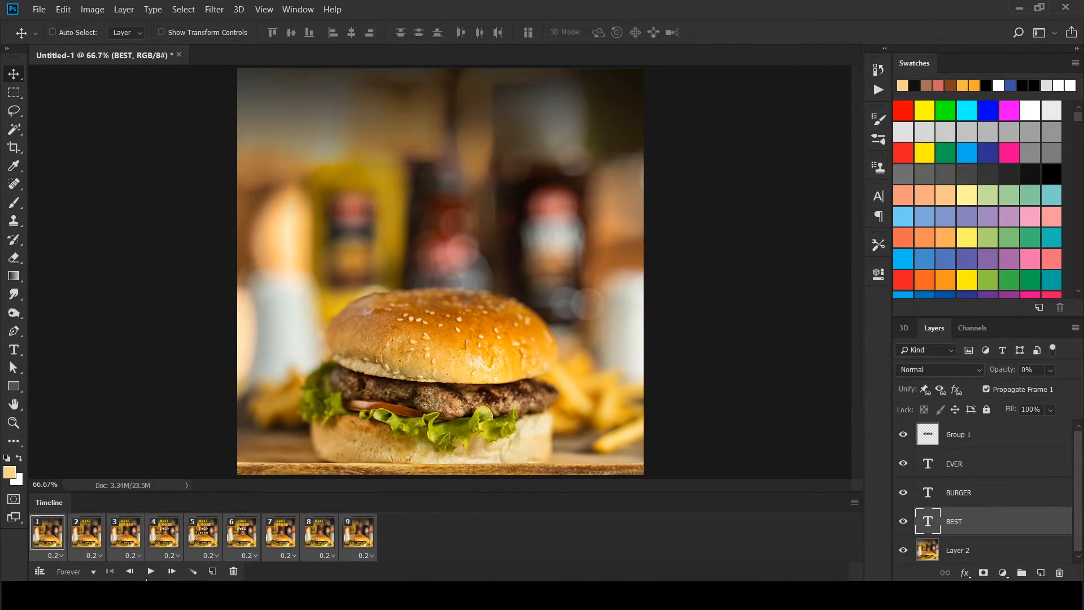
Play the animation to check its speed and stop the playback.
left_click(150, 571)
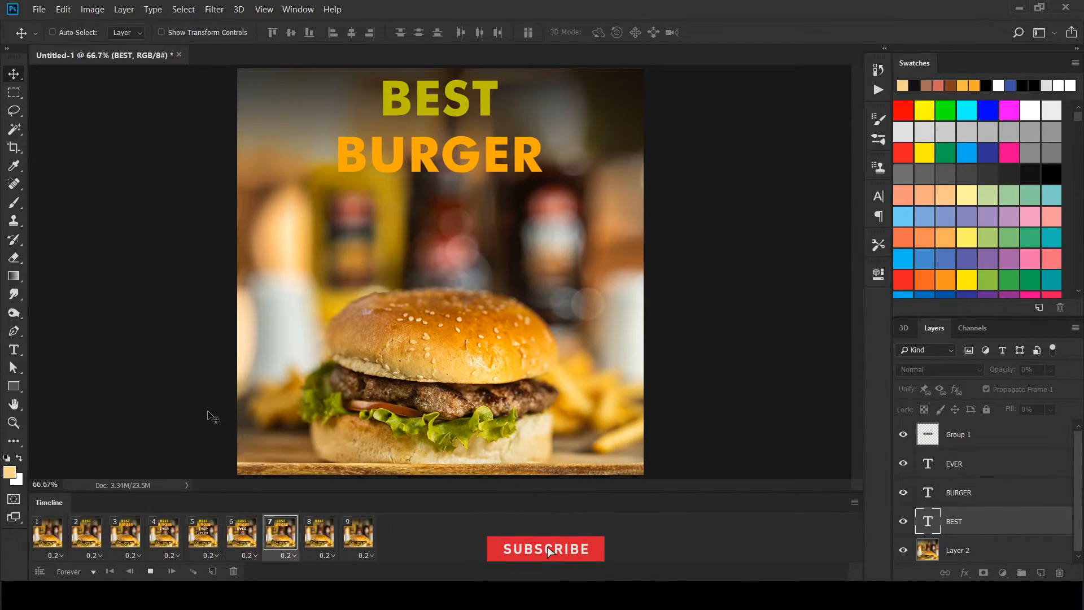
scroll(213, 416, "down", 2)
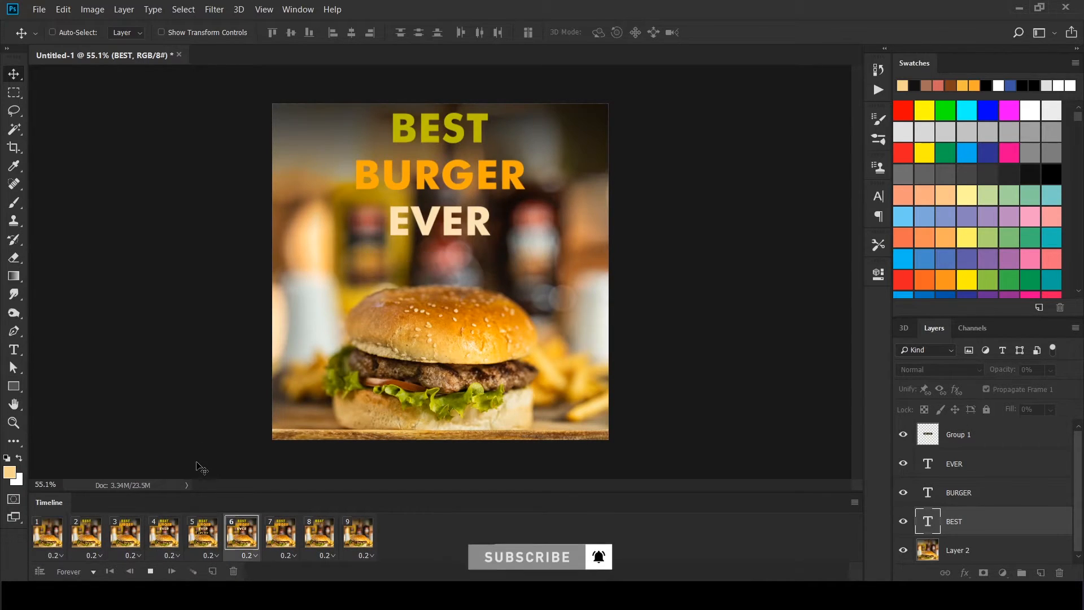
left_click(183, 546)
left_click(150, 571)
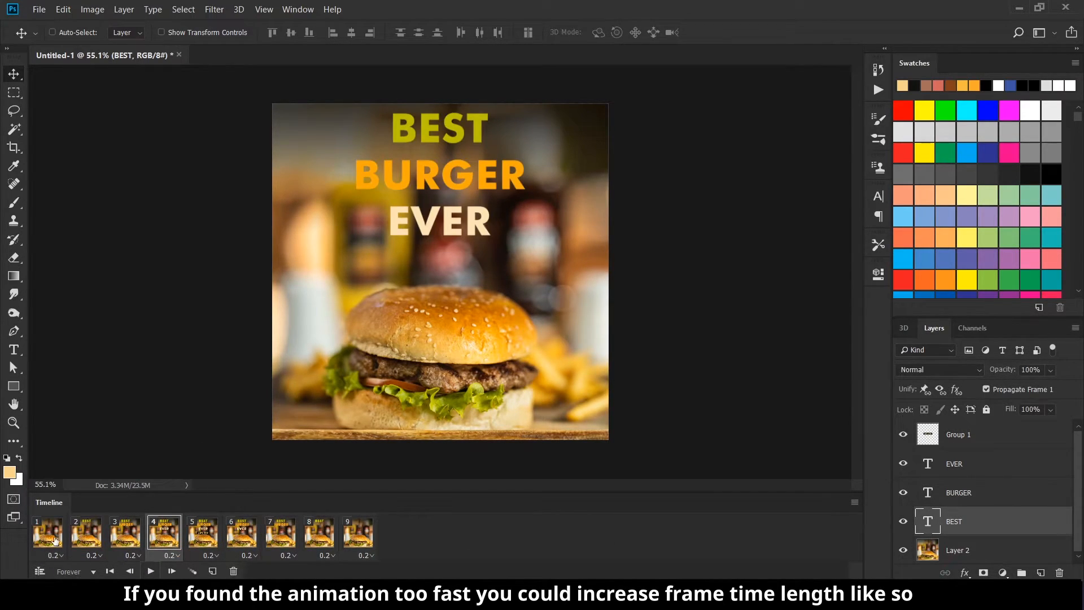
Set the delay of all nine frames to a custom 0.35 seconds and preview the animation.
left_click(52, 539)
left_click(366, 532, "shift")
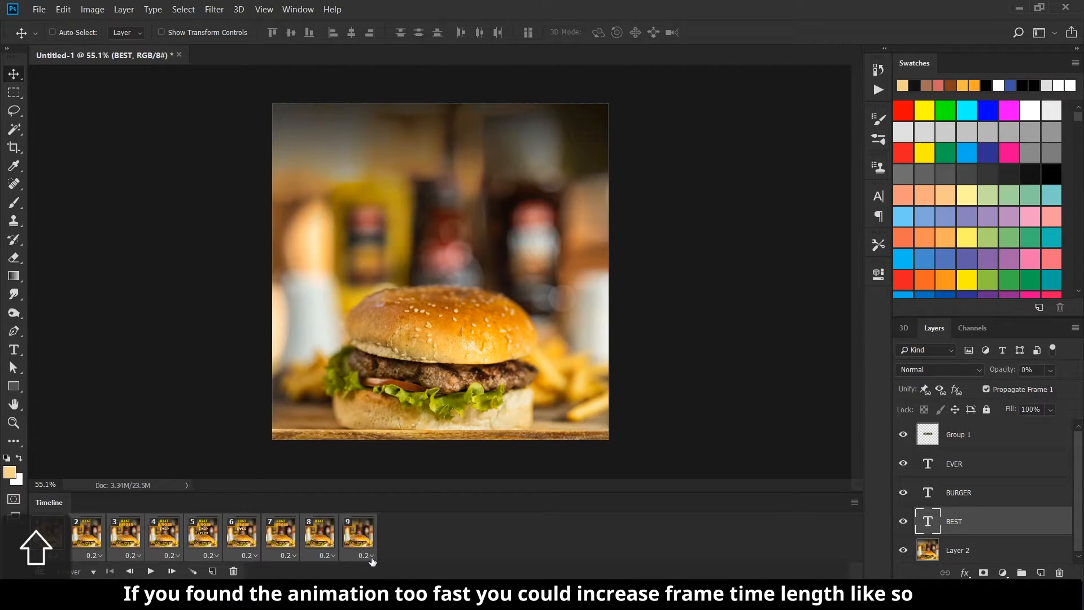
left_click(372, 558)
left_click(388, 519)
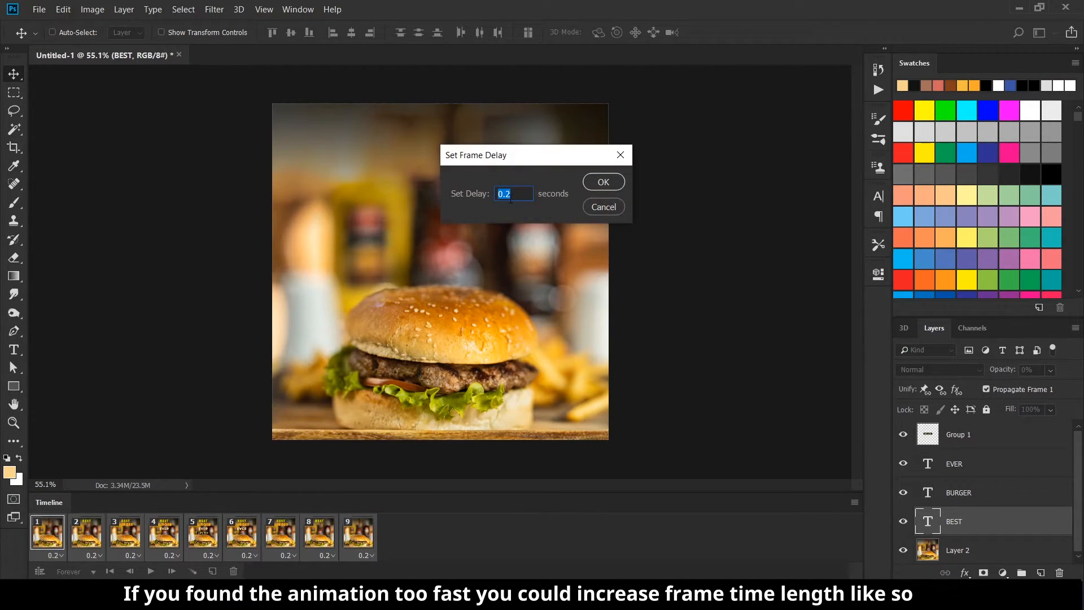
type("0.")
key("Return")
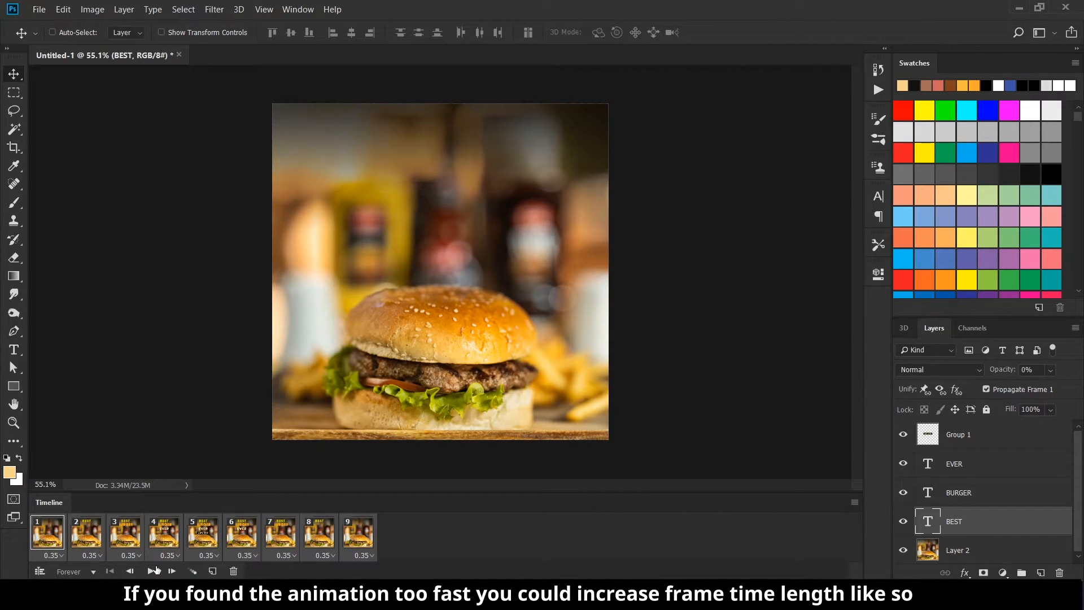
left_click(151, 571)
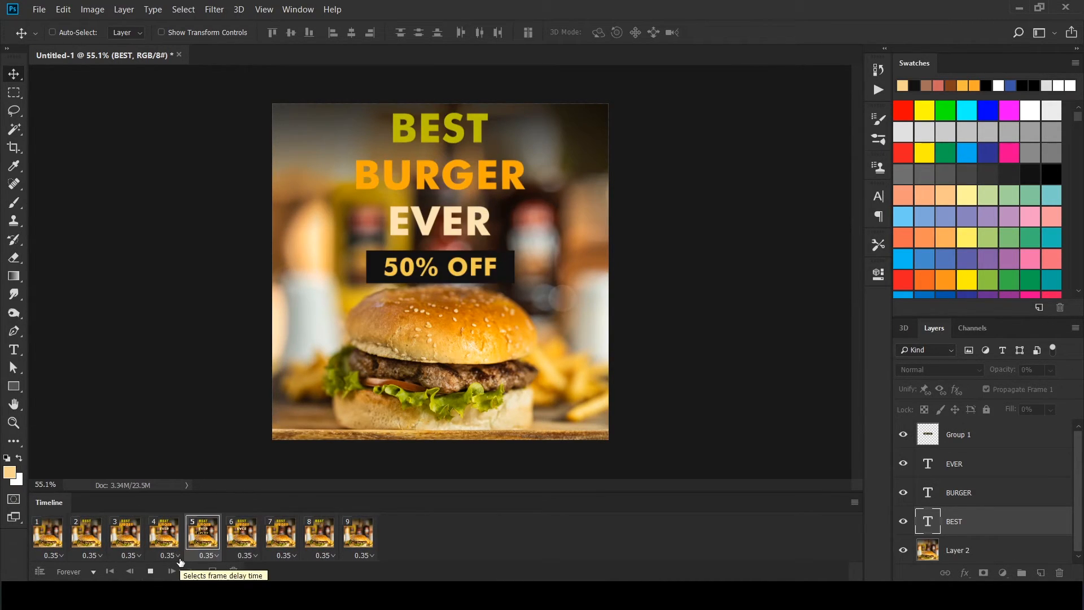
left_click(151, 573)
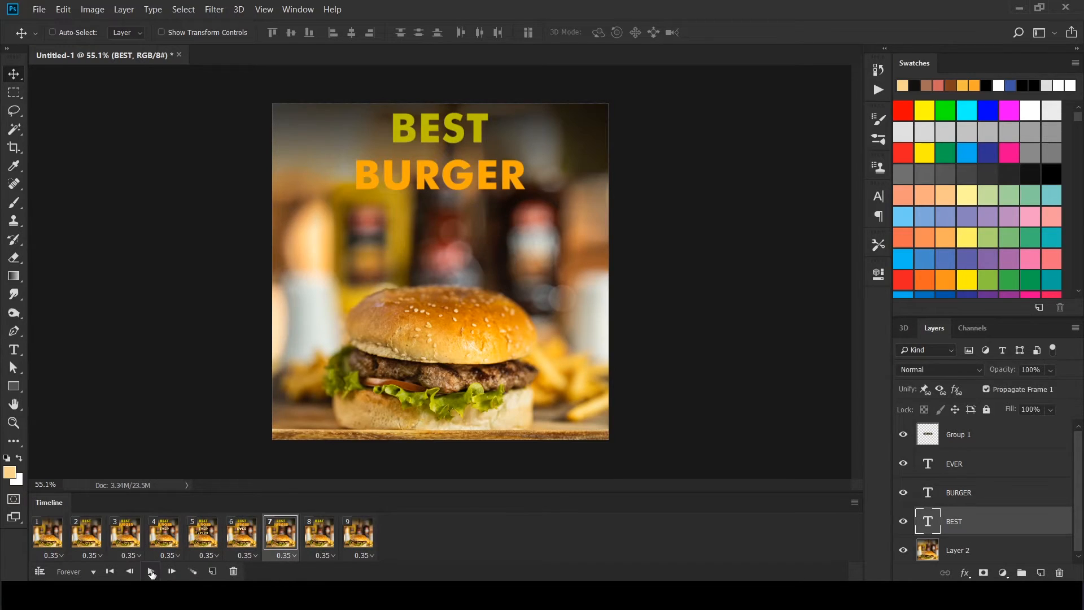
Tween frame 5 with the next frame, adding 4 frames for all layers, and preview the animation.
left_click(163, 540)
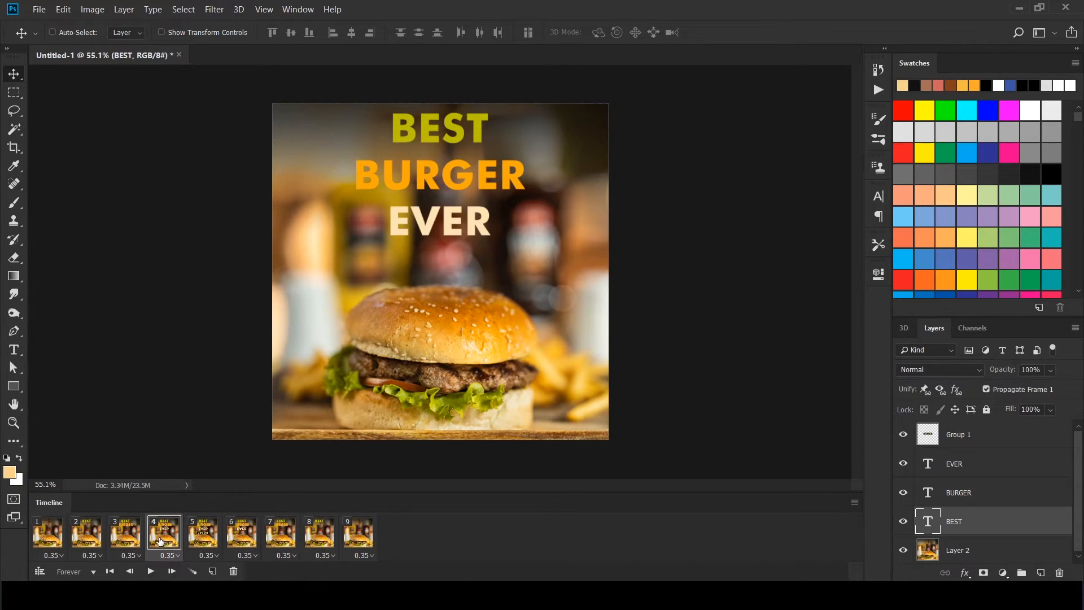
left_click(209, 545)
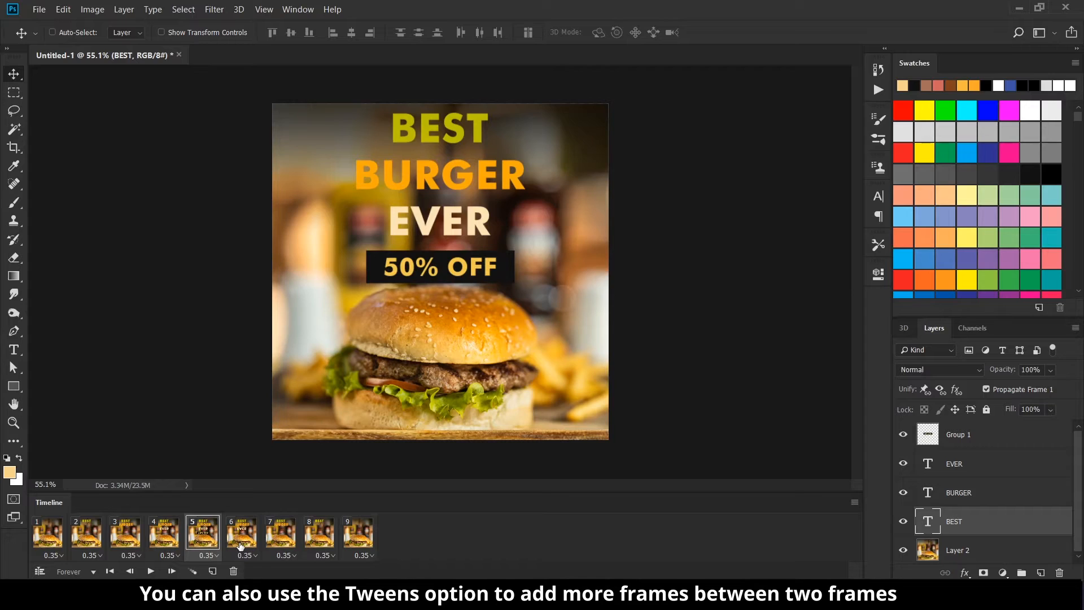
left_click(193, 572)
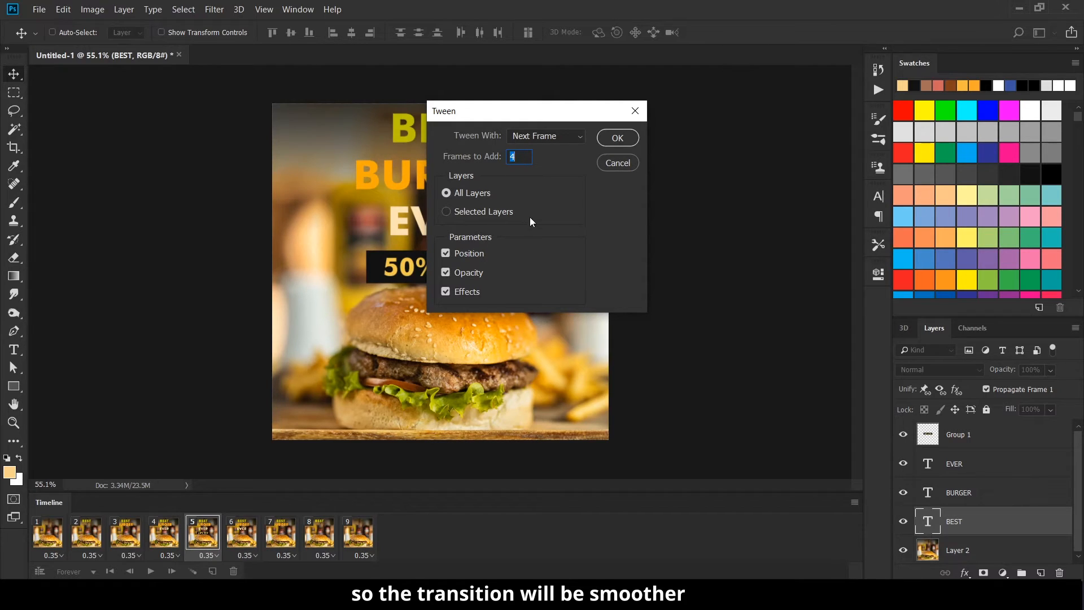
left_click(630, 140)
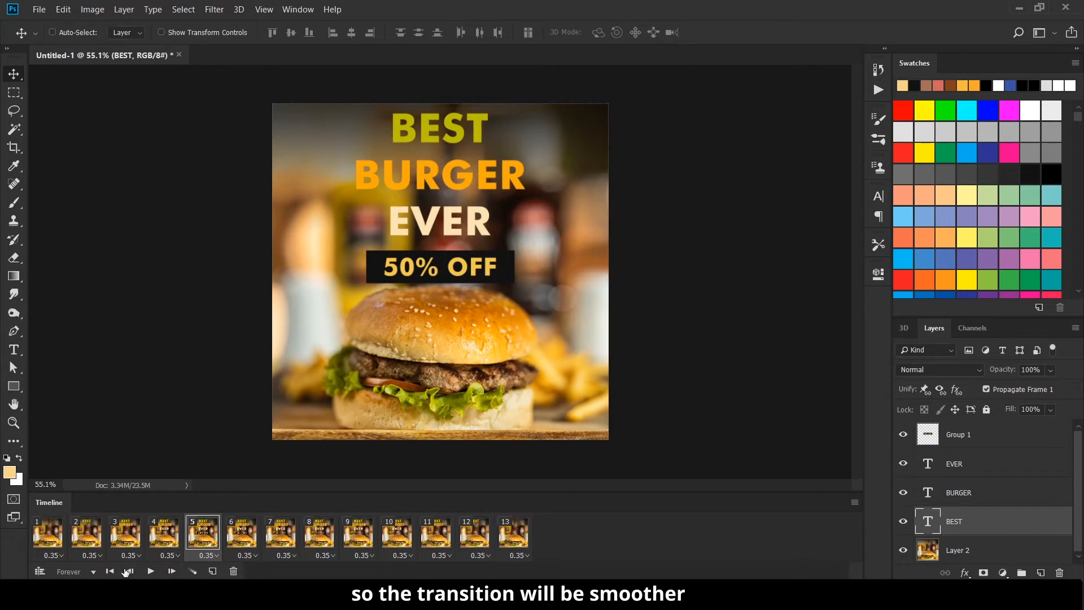
left_click(150, 571)
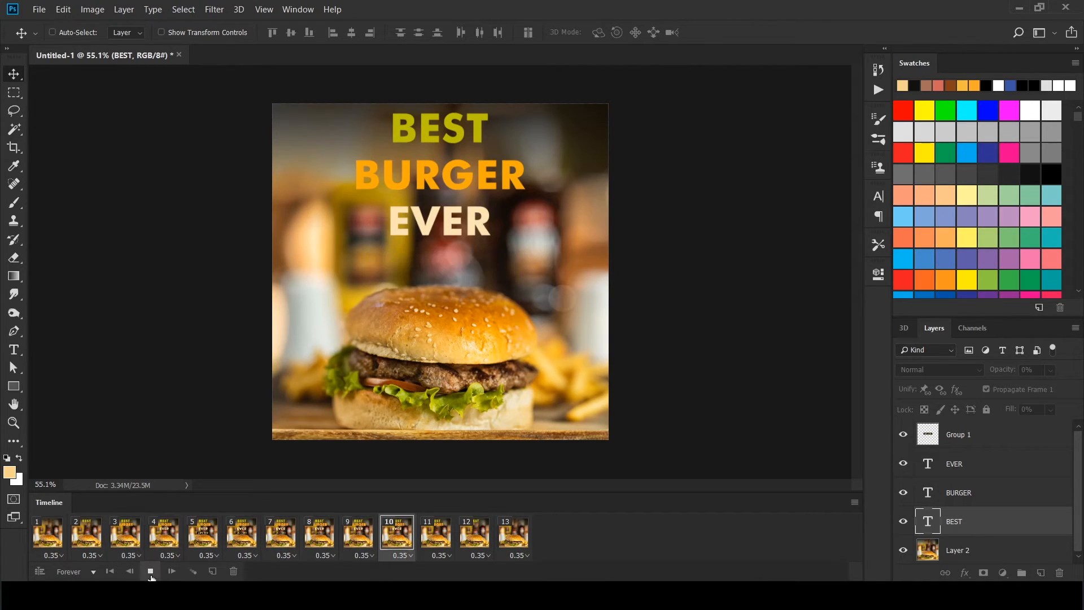
left_click(150, 570)
Set frames 6 to 10 to no delay and play the animation.
left_click(250, 539)
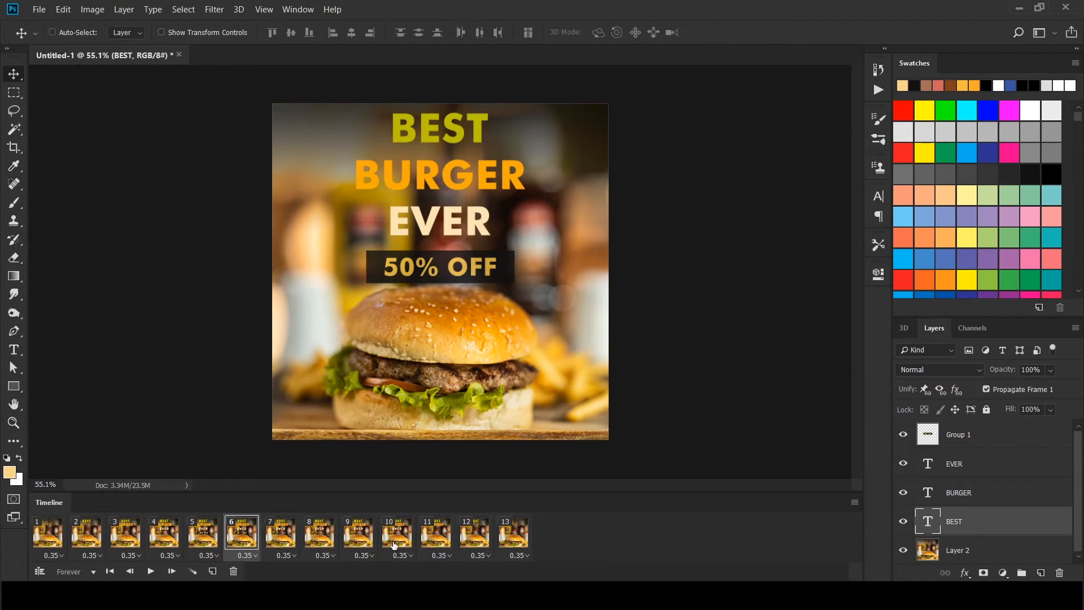
left_click(399, 546, "shift")
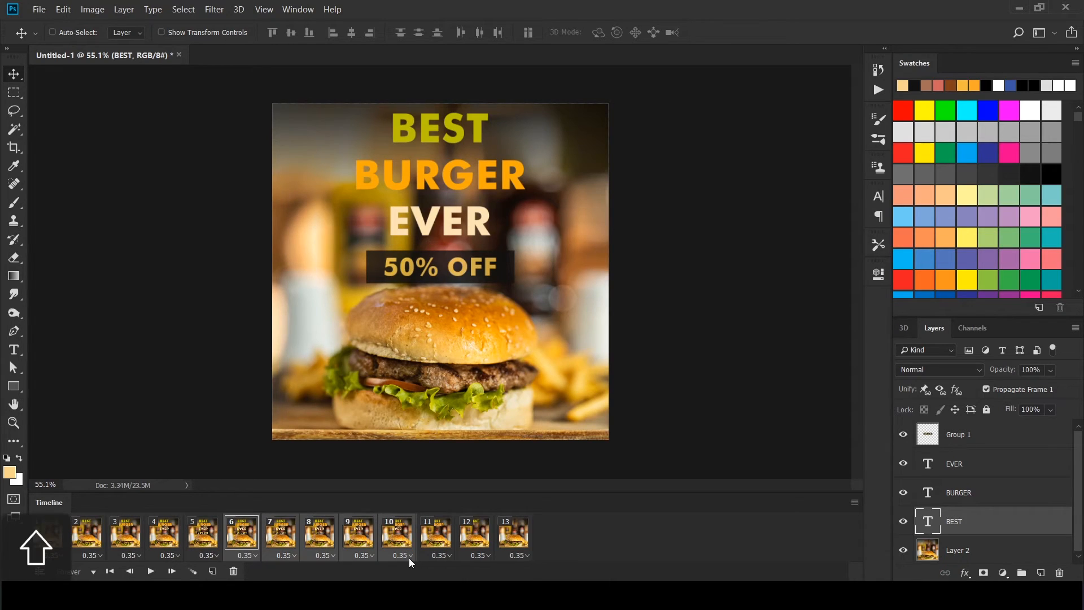
left_click(409, 559)
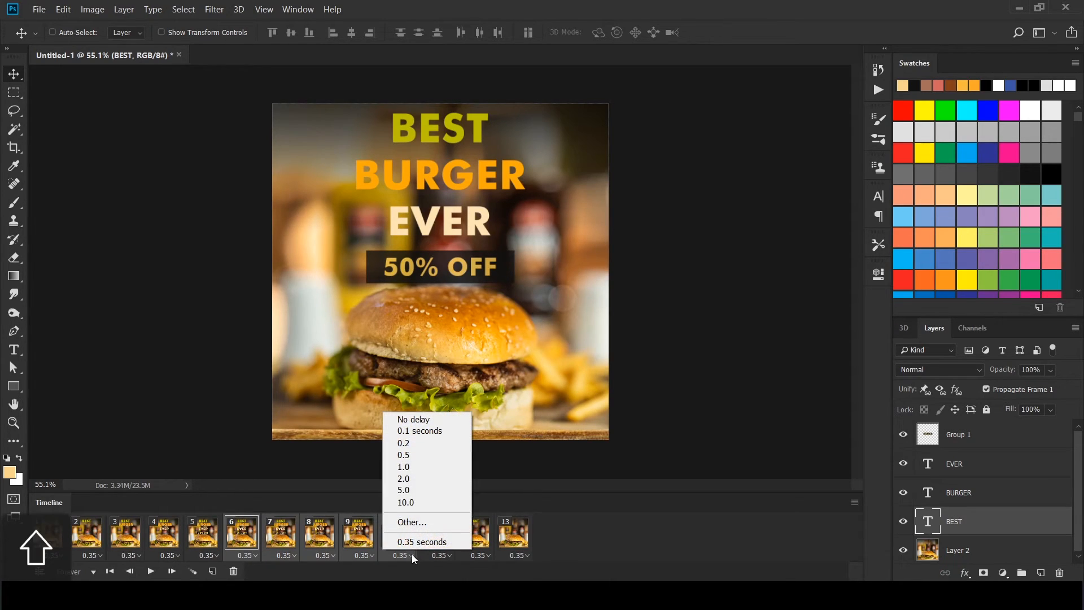
left_click(416, 423)
left_click(150, 571)
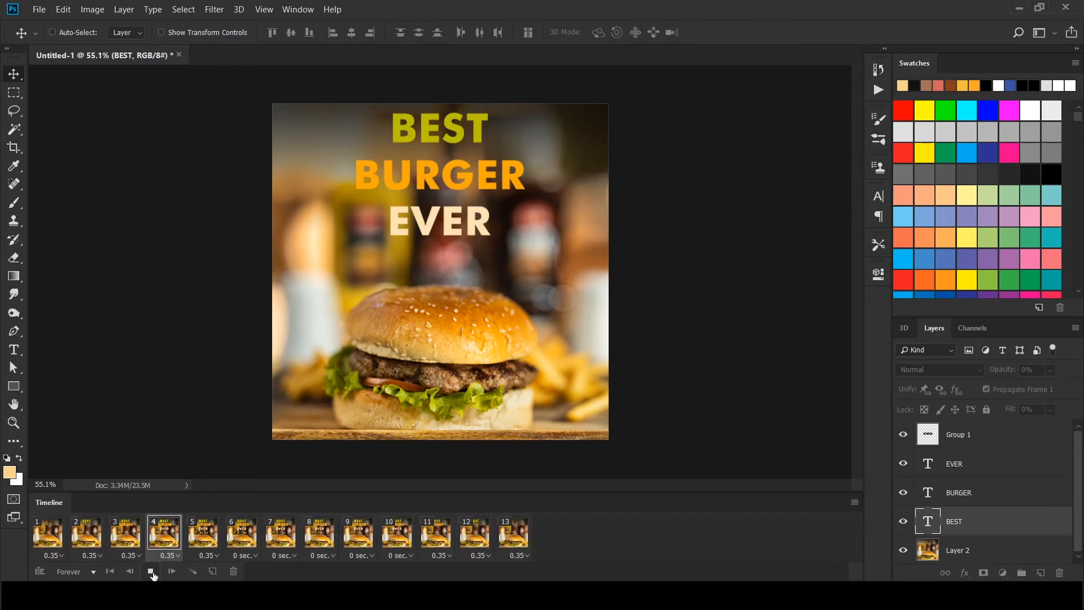
Stop the playback, set frame 10's delay to a custom 0.35 seconds, and preview the animation.
left_click(150, 572)
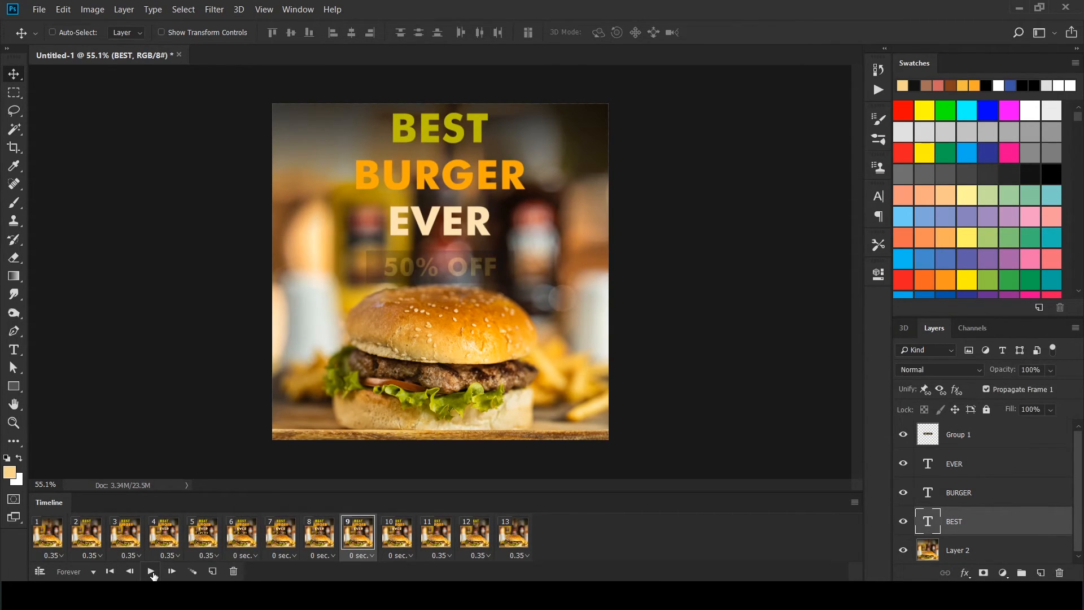
left_click(409, 559)
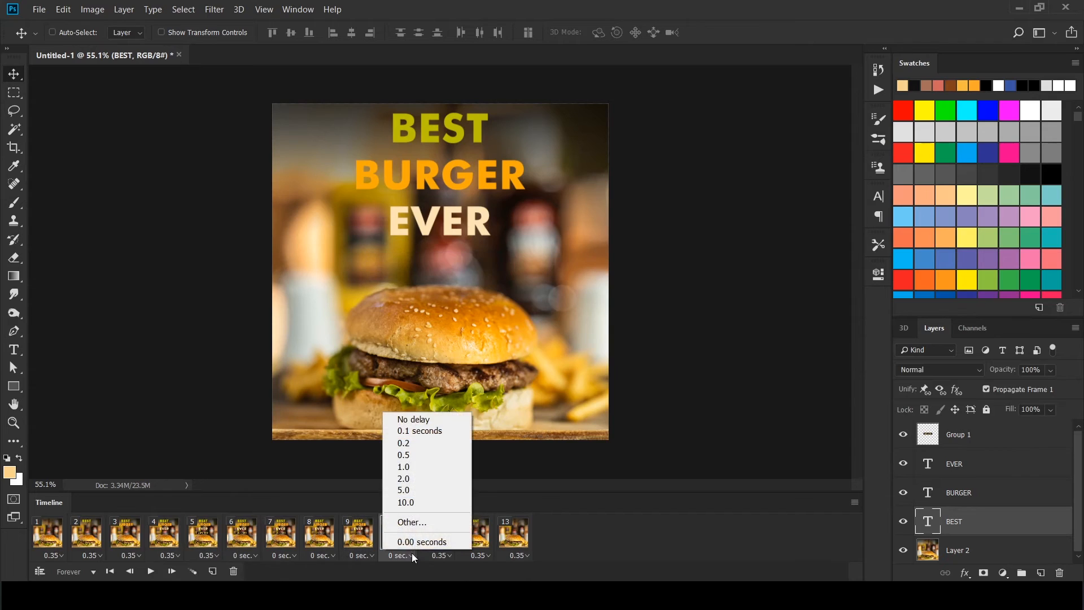
left_click(446, 518)
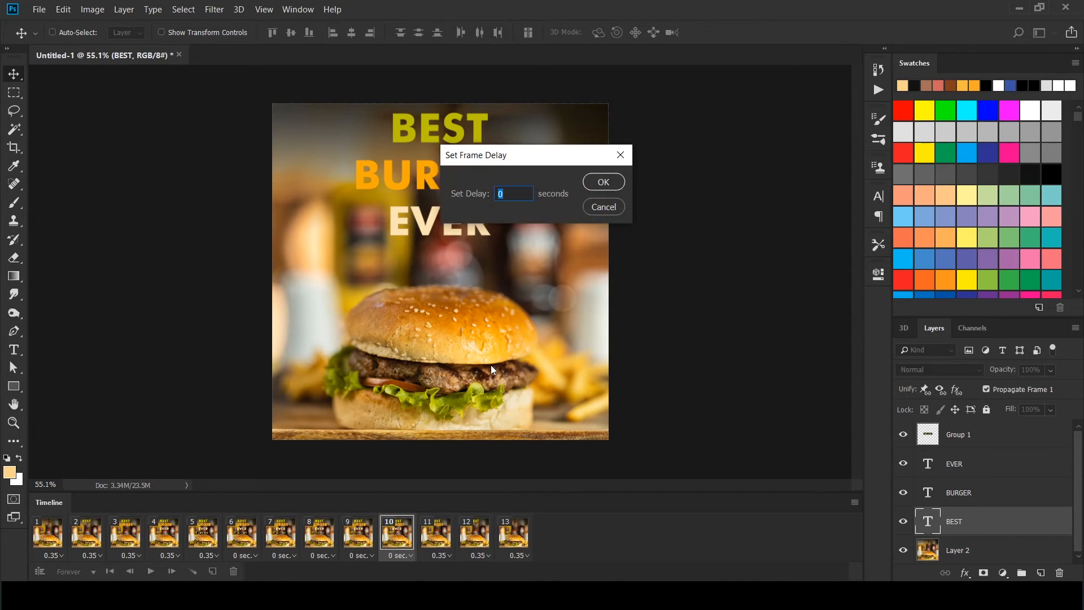
type("0.35")
key("Return")
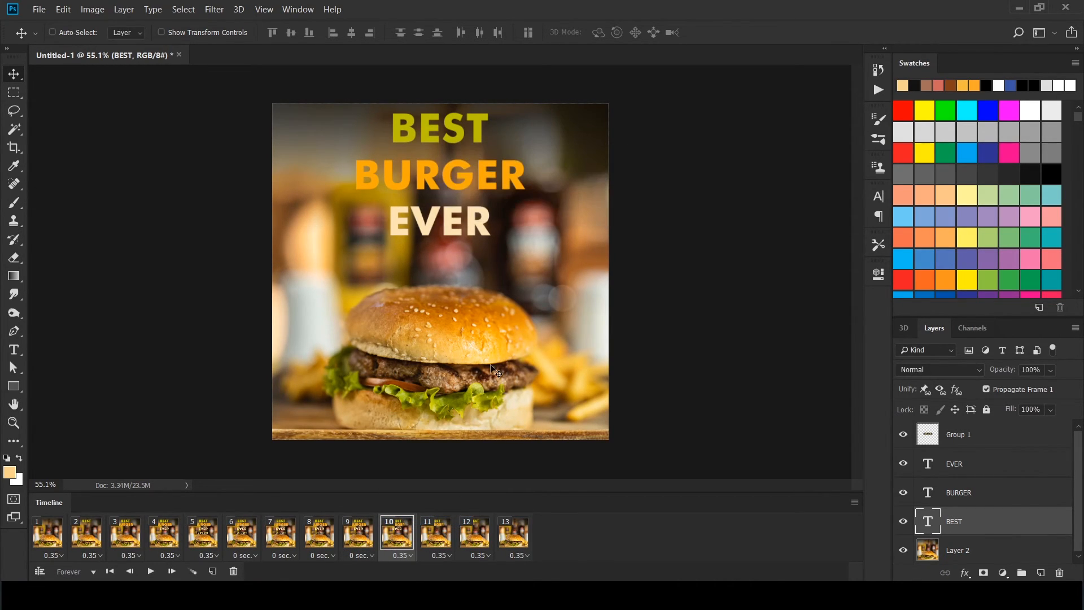
left_click(152, 572)
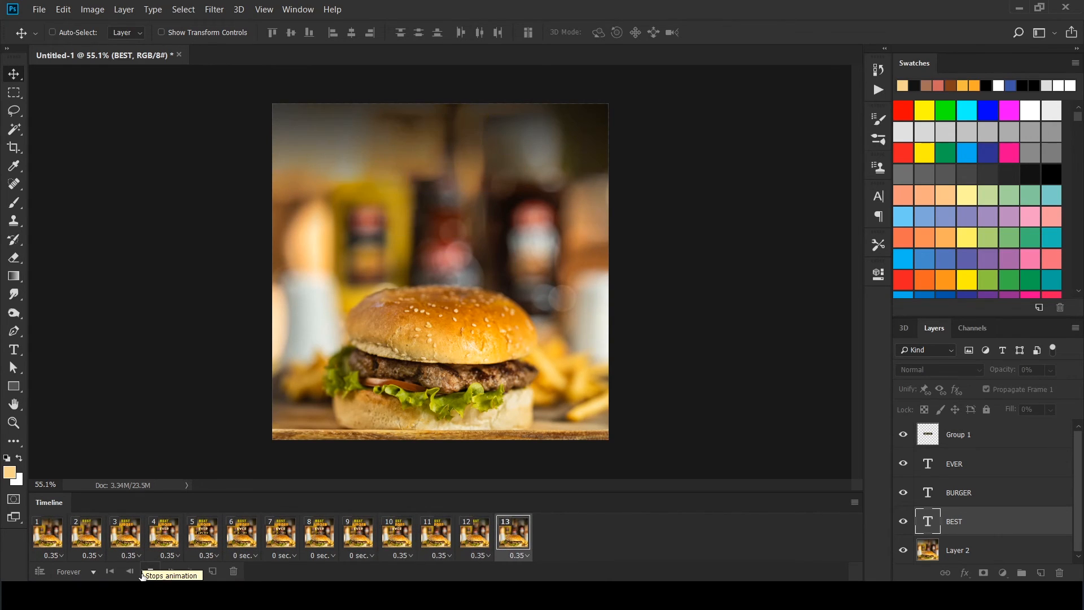
left_click(143, 573)
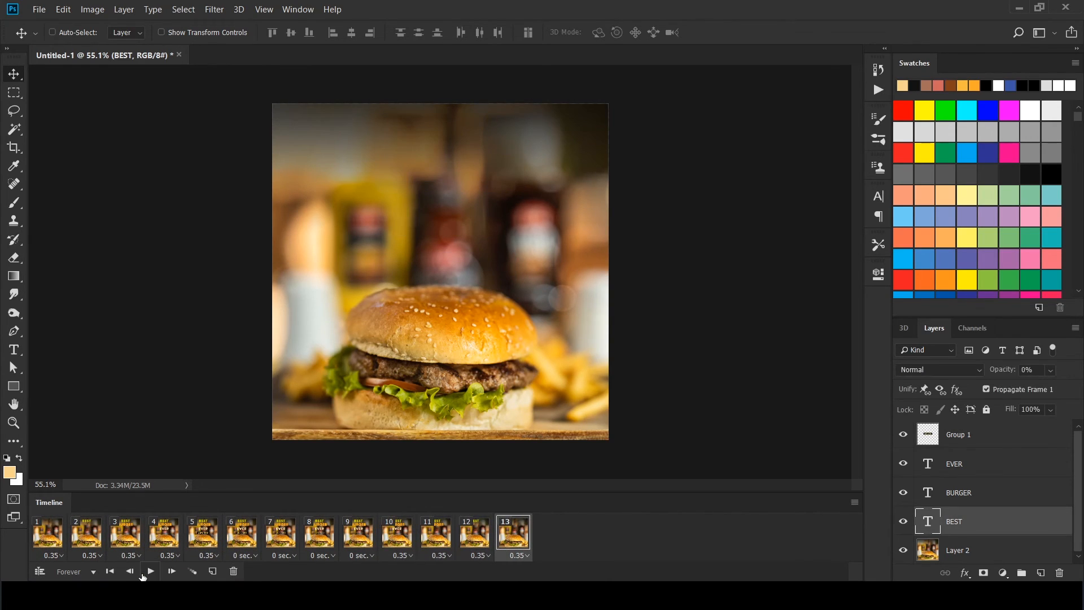
Open the Save for Web (Legacy) export of the animation and choose the GIF 128 Dithered preset.
left_click(37, 8)
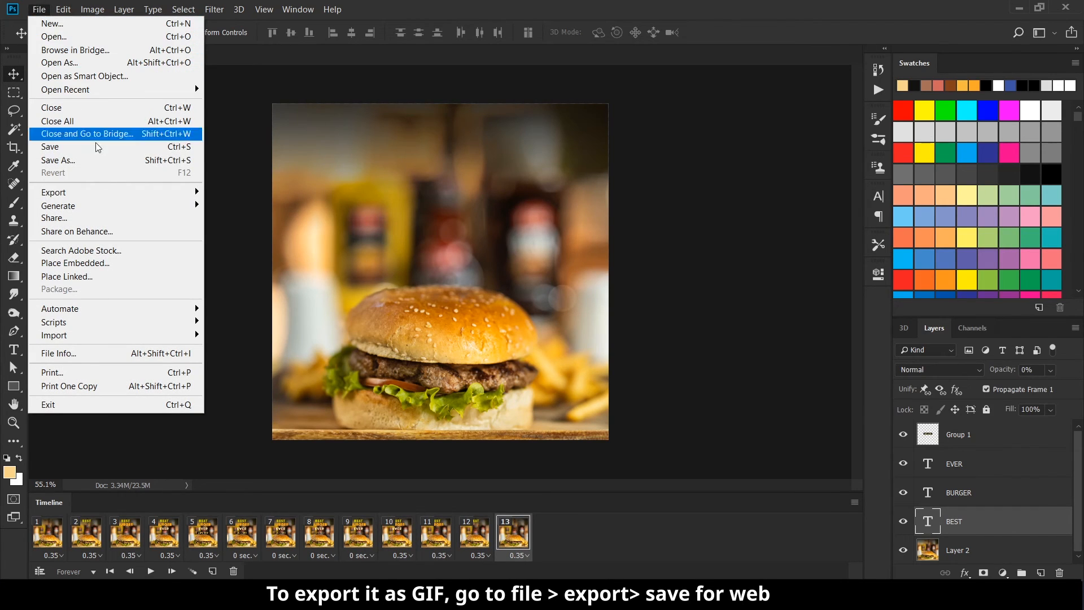
mouse_move(113, 193)
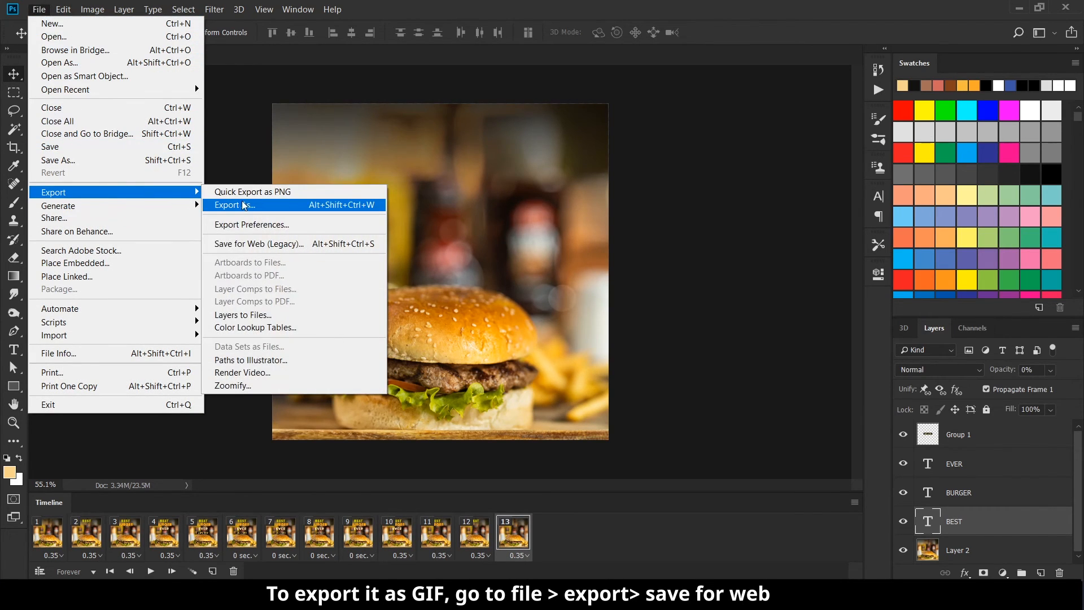
left_click(269, 244)
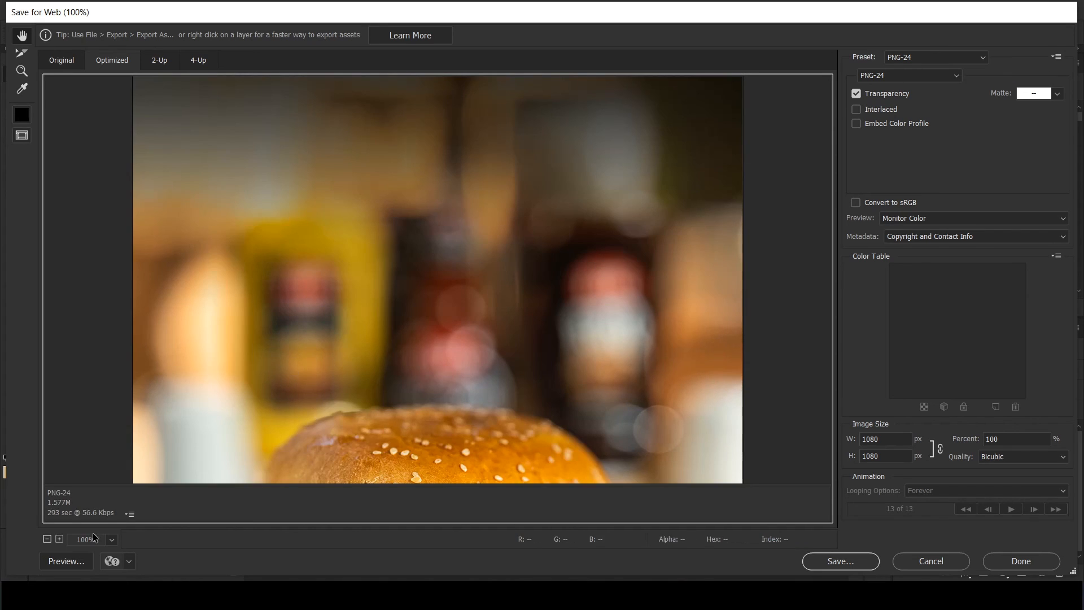
left_click(47, 538)
left_click(47, 539)
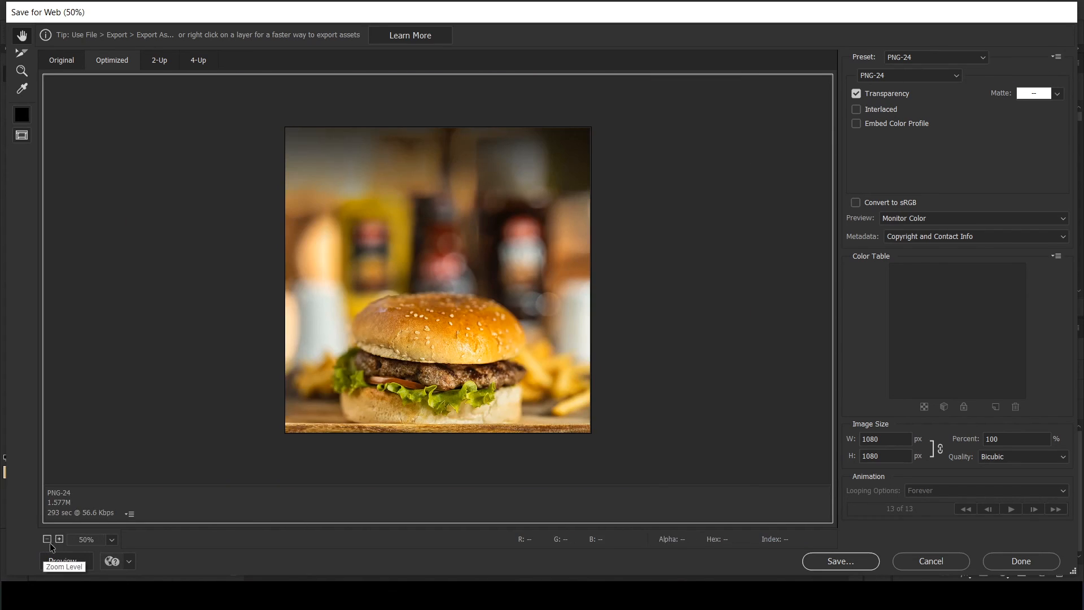
left_click(934, 57)
left_click(914, 68)
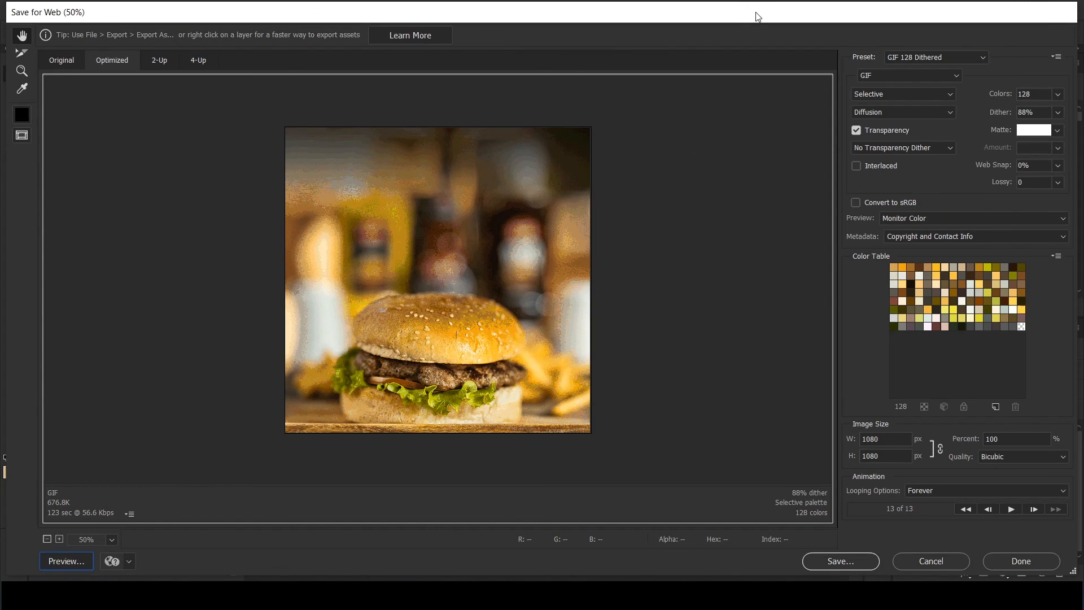